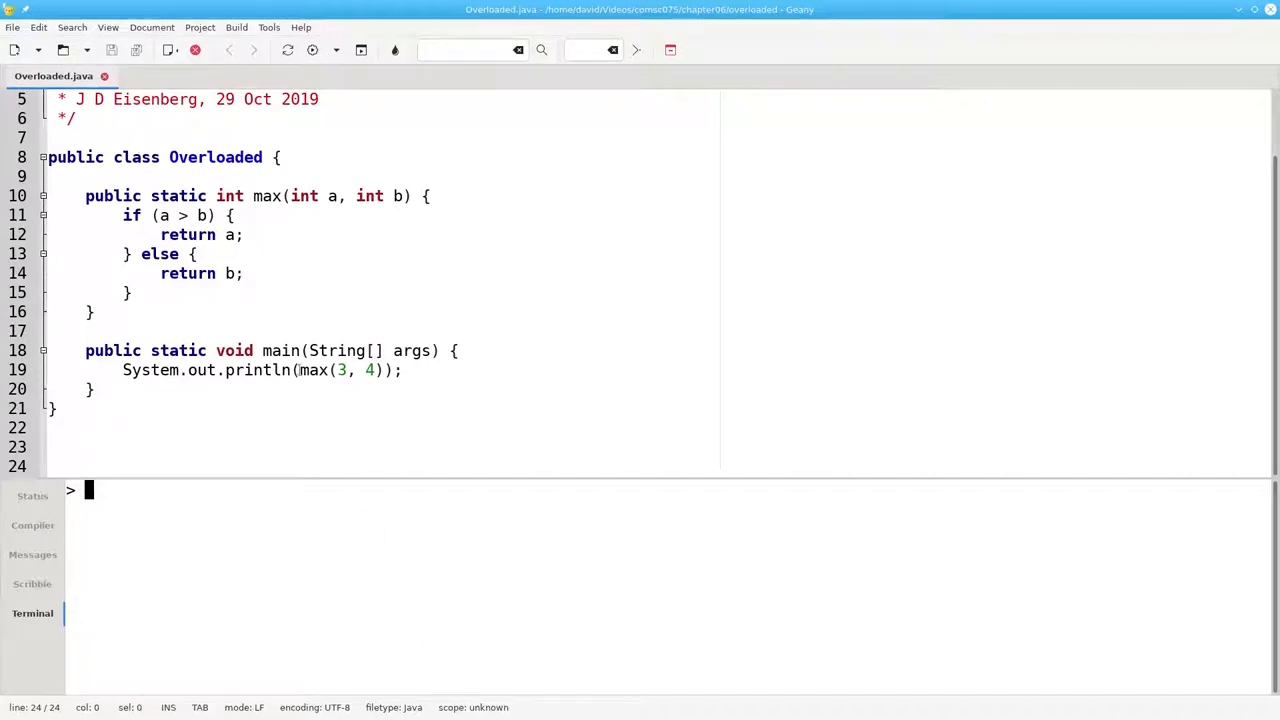
# Add a line after the max(3, 4) println for a max(3.2, 2.1) call and start compiling
pyautogui.moveTo(298, 370); pyautogui.dragTo(384, 370)
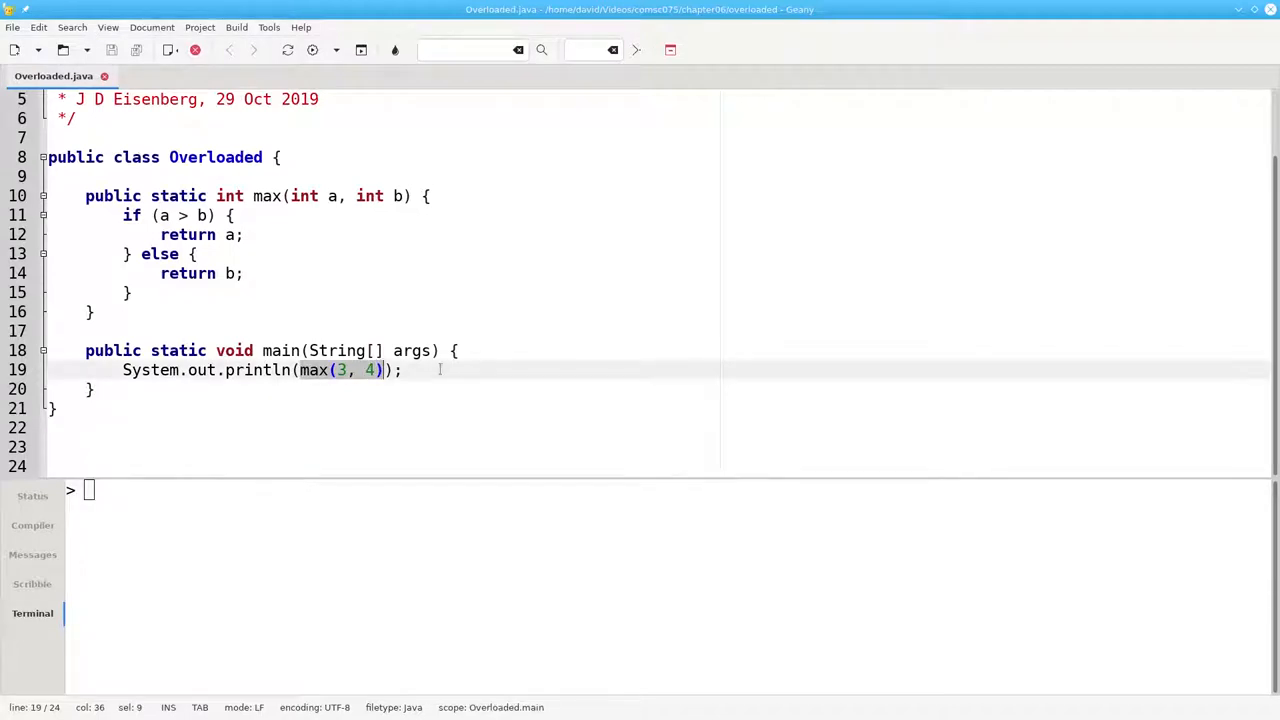
pyautogui.press('End')
pyautogui.press('Return')
pyautogui.write('Sy')
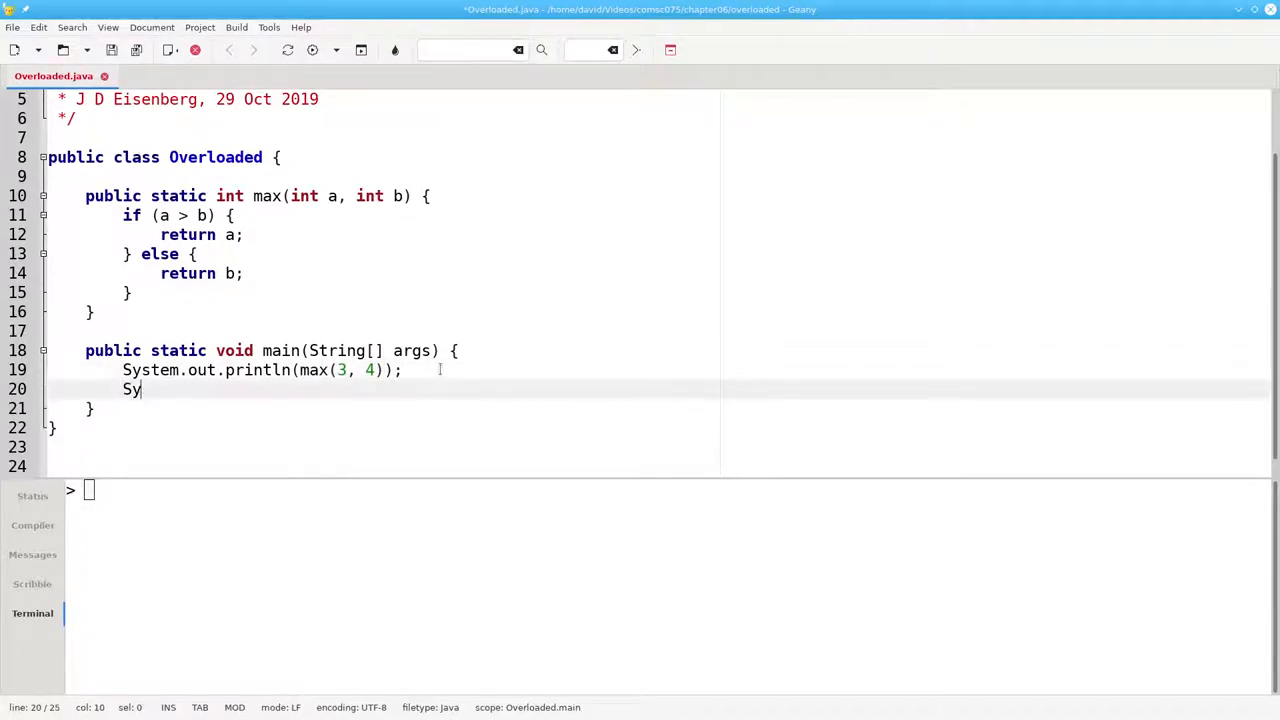
pyautogui.write('stem.out.print')
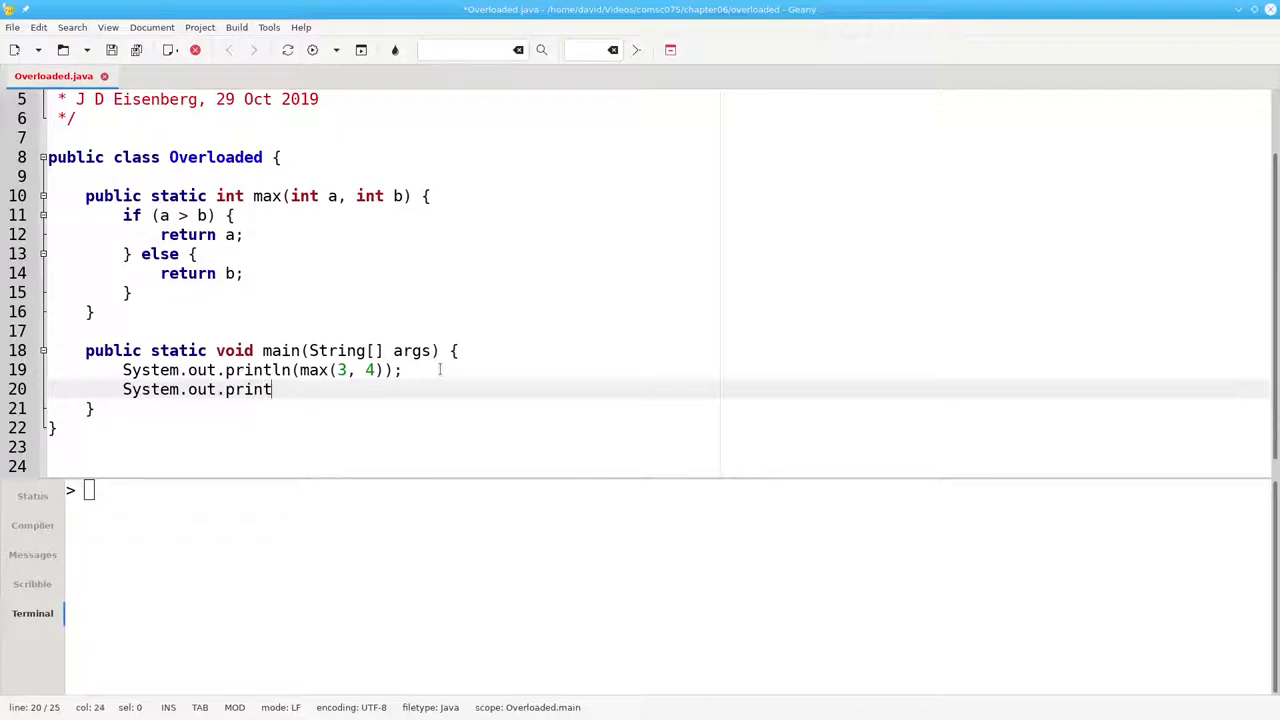
pyautogui.write('ln(max(')
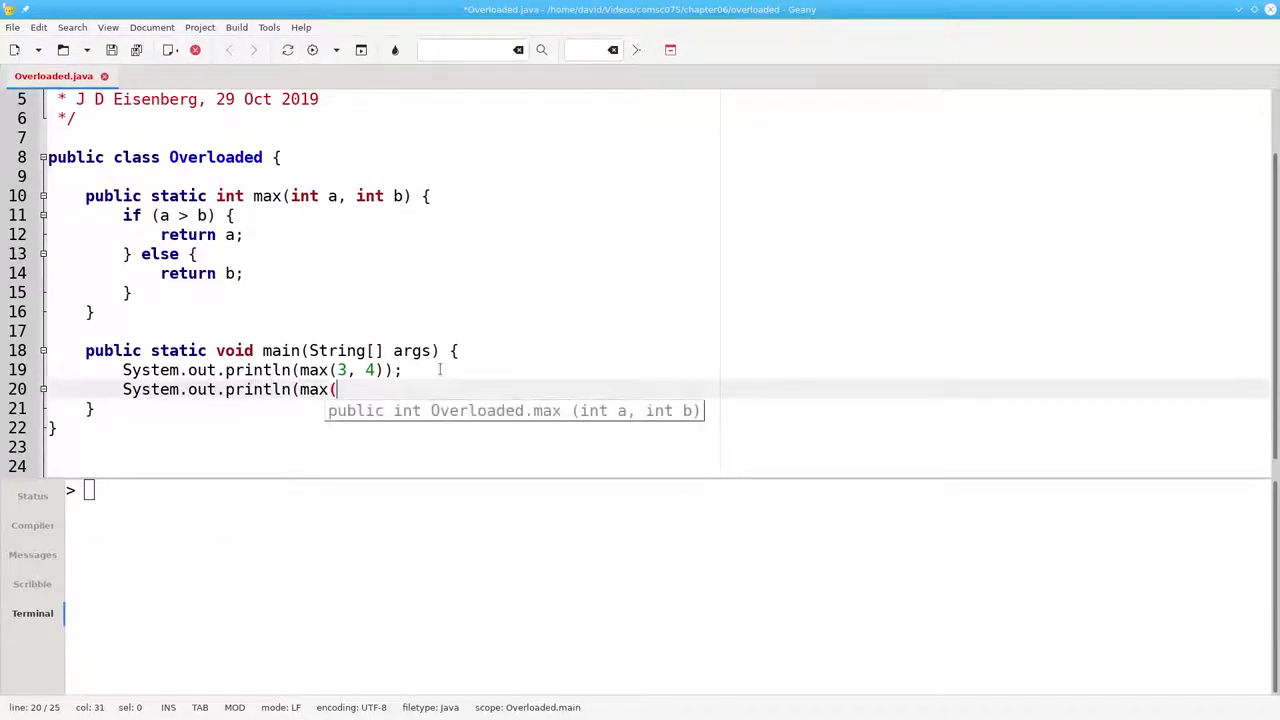
pyautogui.write('3.2, 2.1')
pyautogui.write('));')
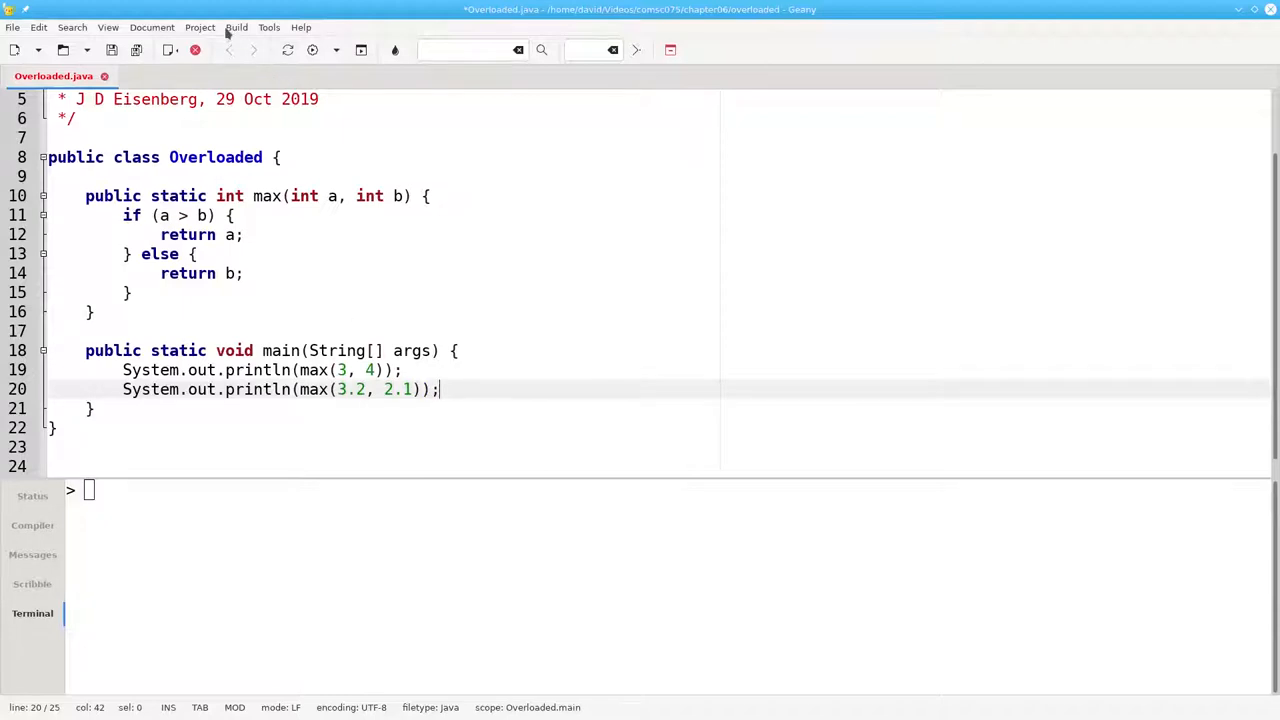
pyautogui.click(236, 27)
# Compile to reveal the lossy double-to-int error, then make room below int max for a new method
pyautogui.click(258, 44)
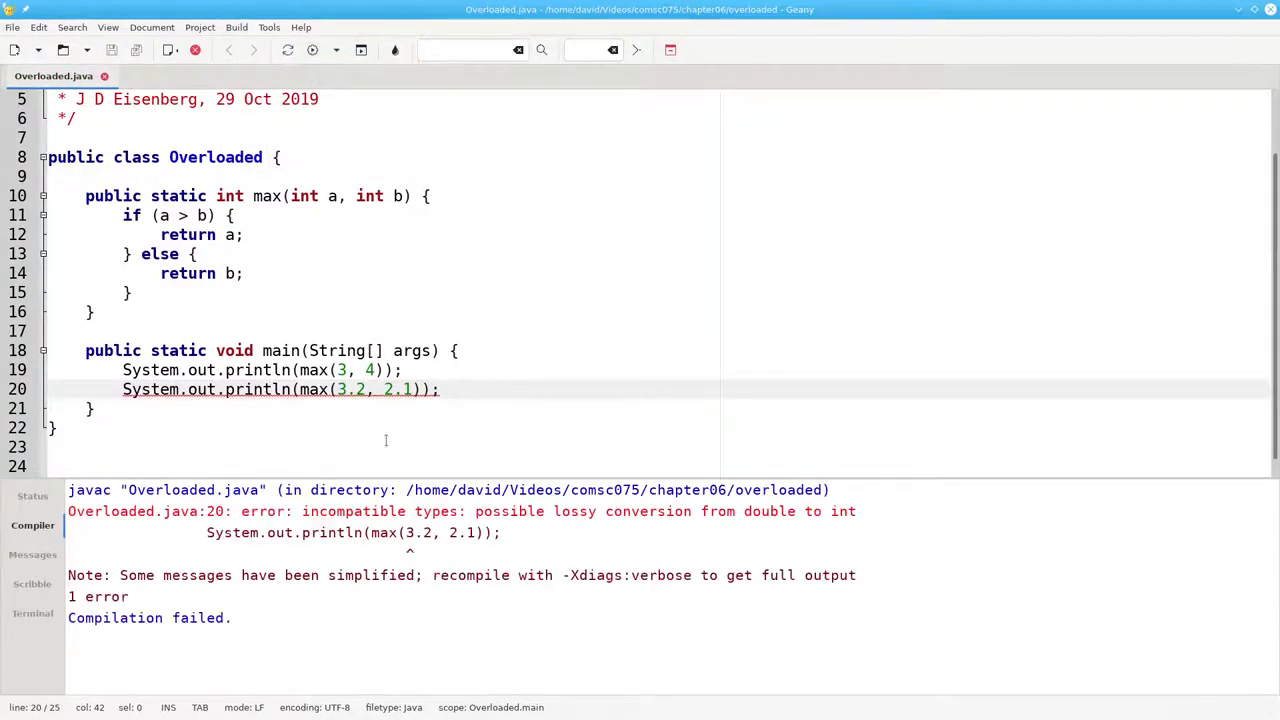
pyautogui.click(110, 312)
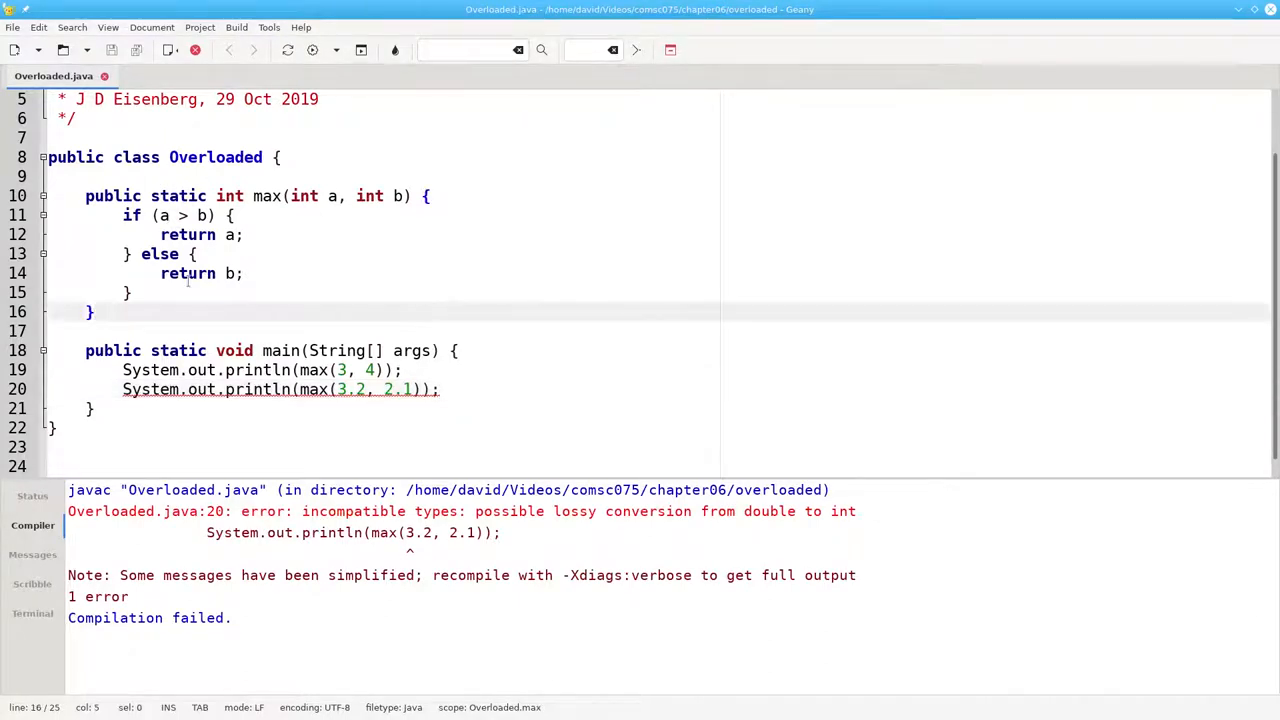
pyautogui.press('Return')
pyautogui.press('Return')
pyautogui.write('publ')
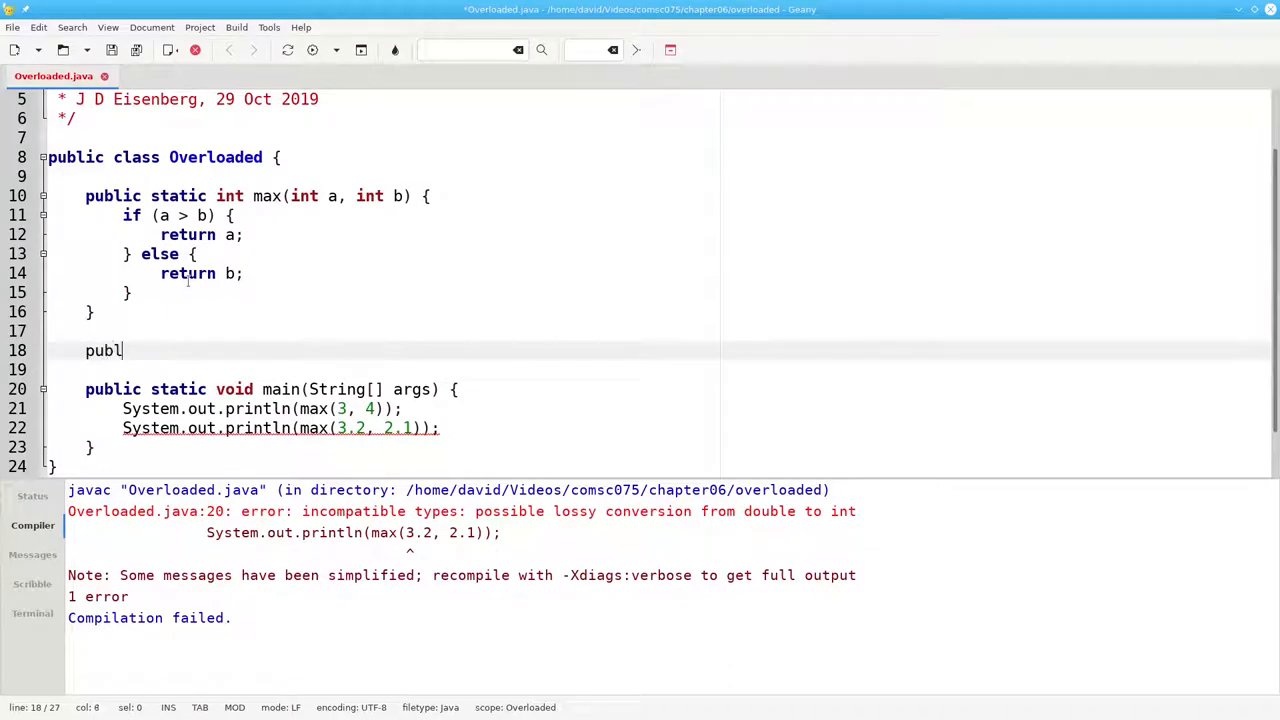
pyautogui.write('ic static double max')
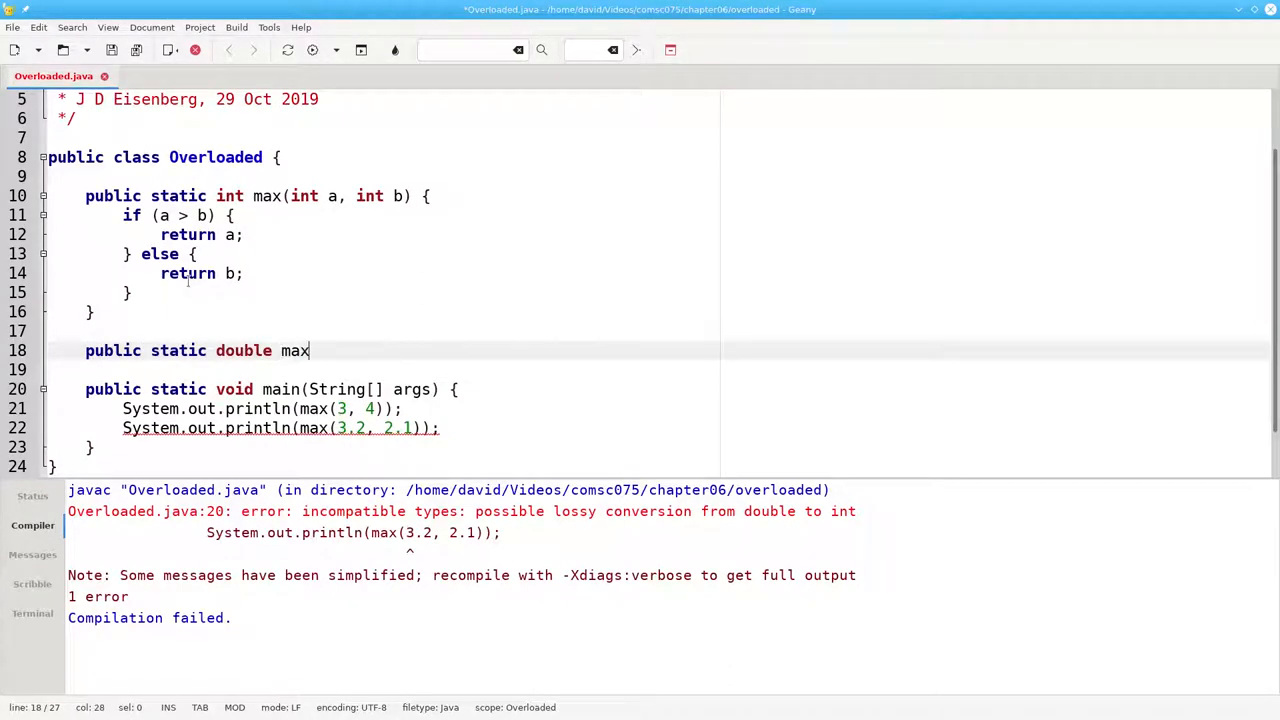
pyautogui.write('(')
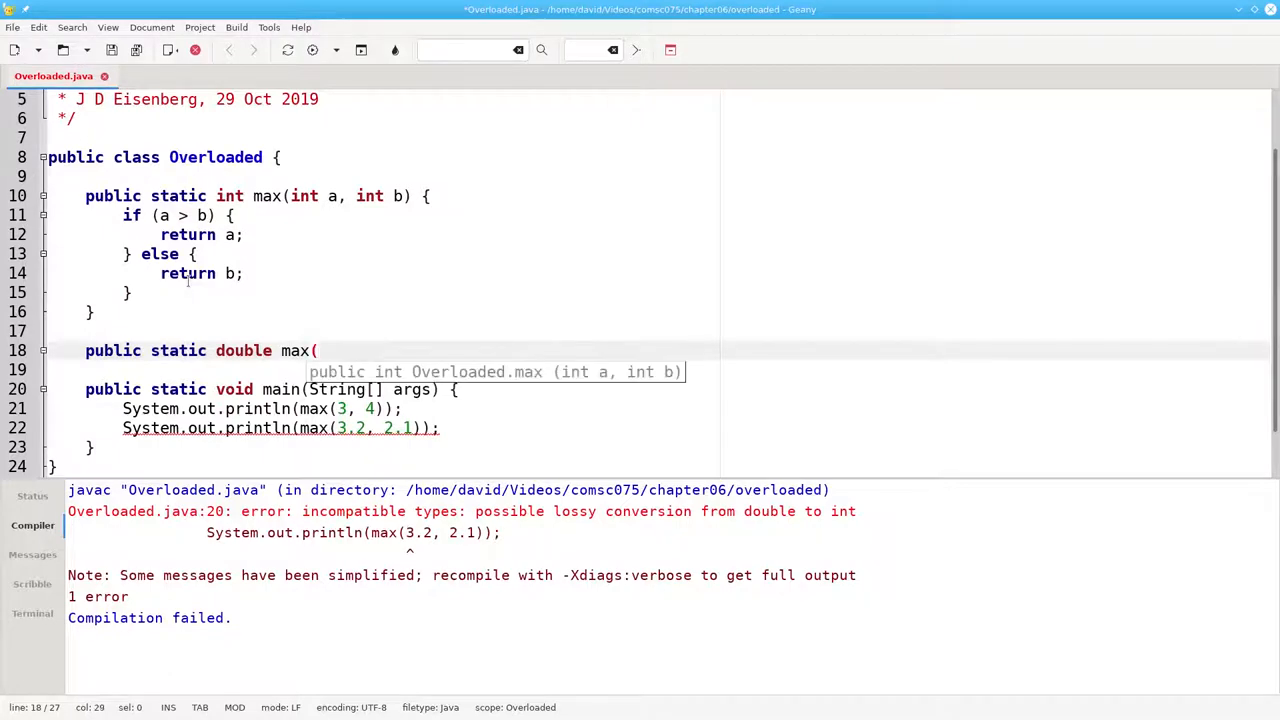
pyautogui.write('double ')
pyautogui.write('a, double ')
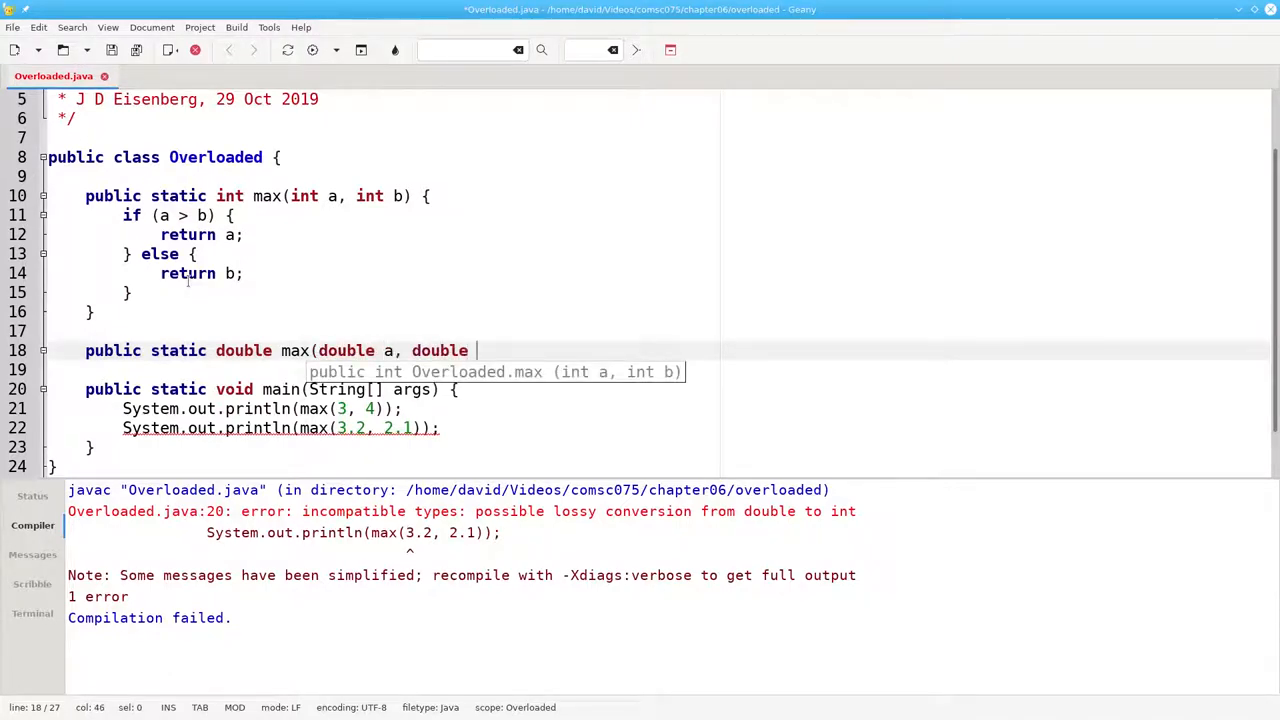
pyautogui.write('b)')
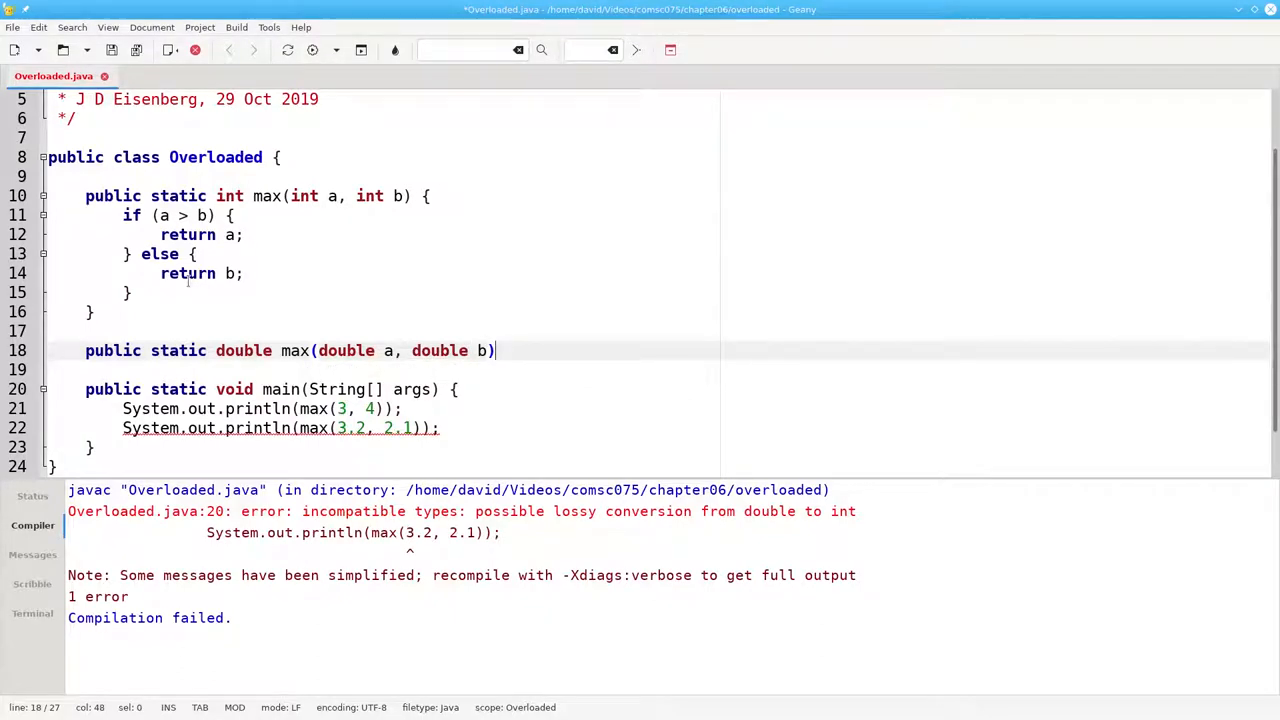
pyautogui.write(' {')
# Paste the int max if/else body into double max(double a, double b) and recompile successfully
pyautogui.press('Return')
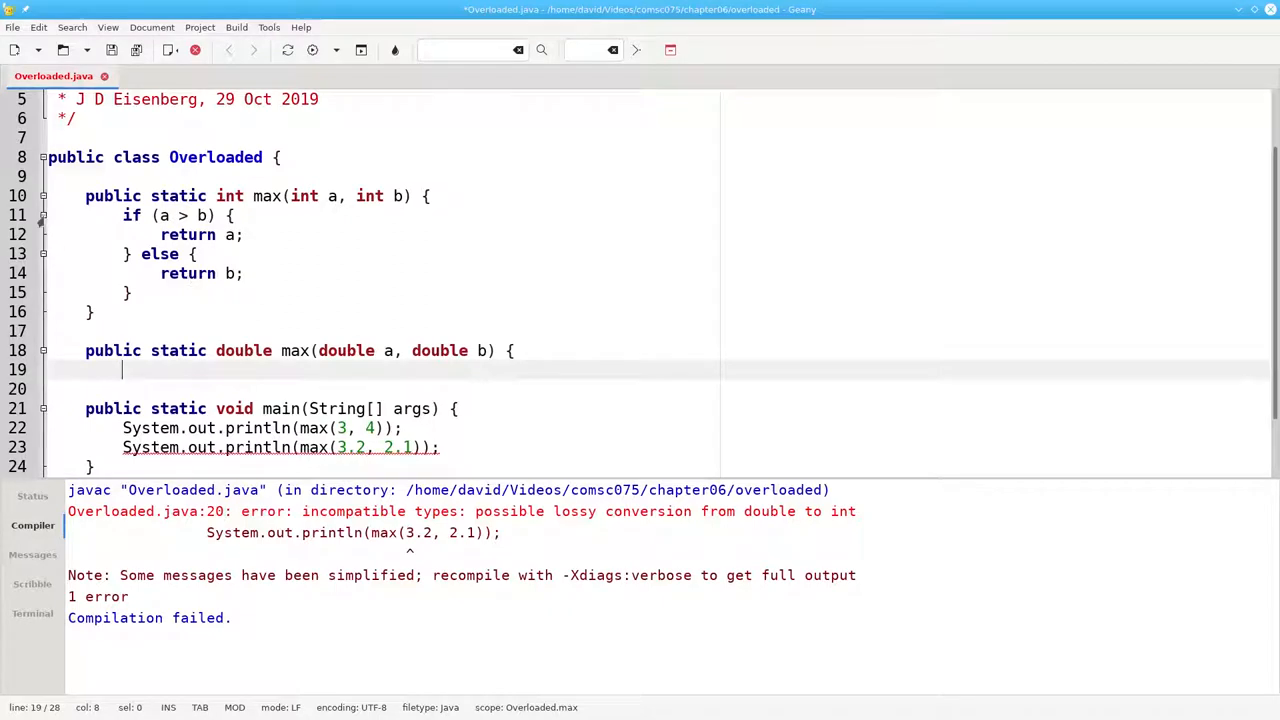
pyautogui.moveTo(47, 215); pyautogui.dragTo(40, 312)
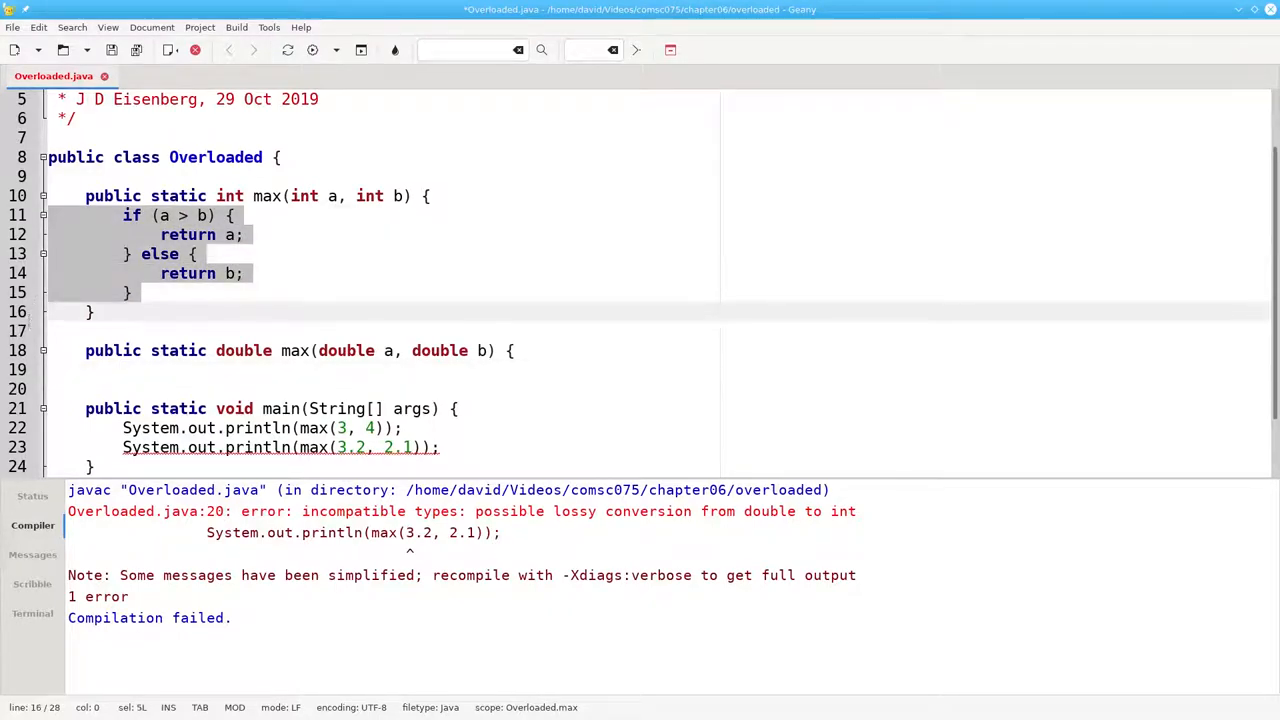
pyautogui.click(52, 370)
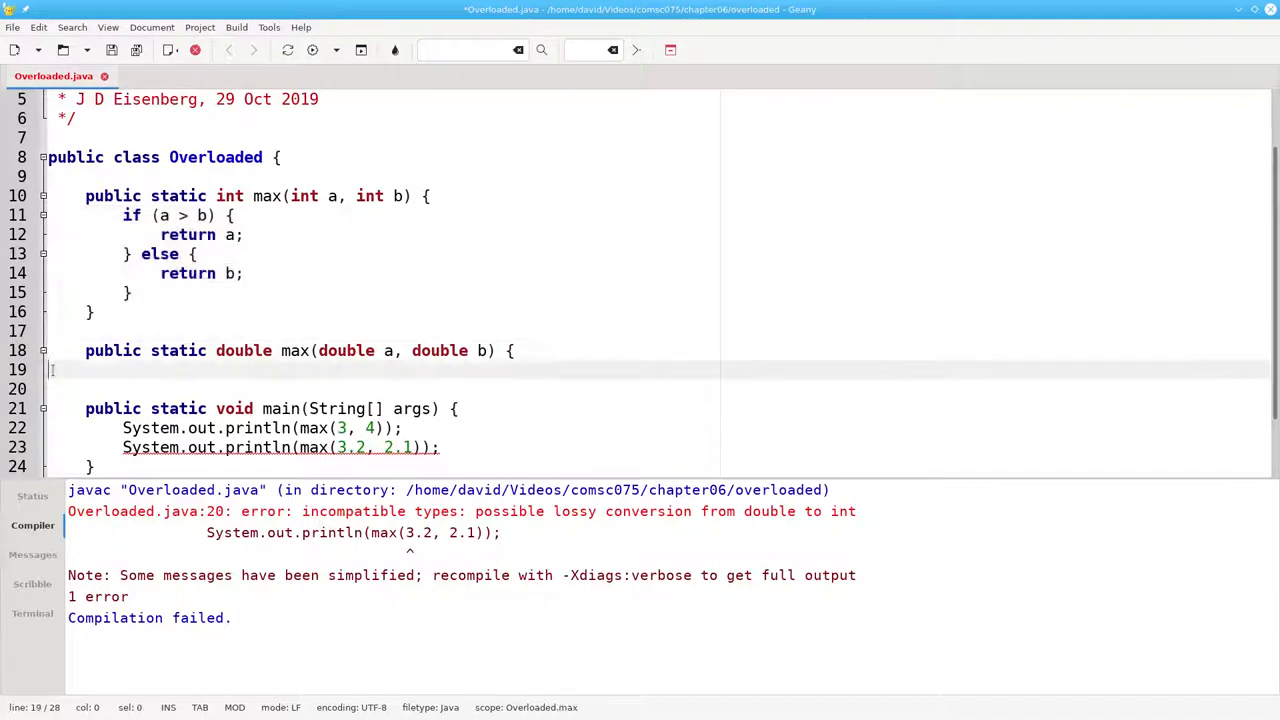
pyautogui.write('if (a > b) {             return a;         } else {             return b;         }     }')
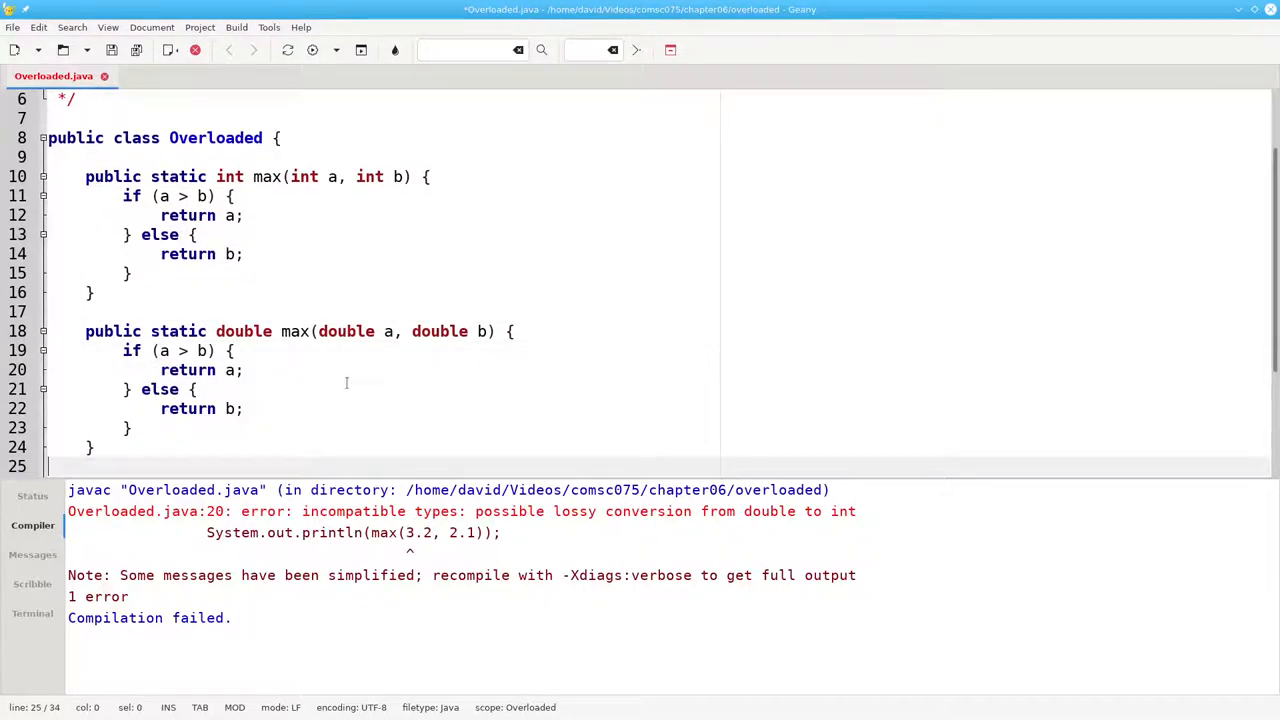
pyautogui.scroll(-3, 346, 383)
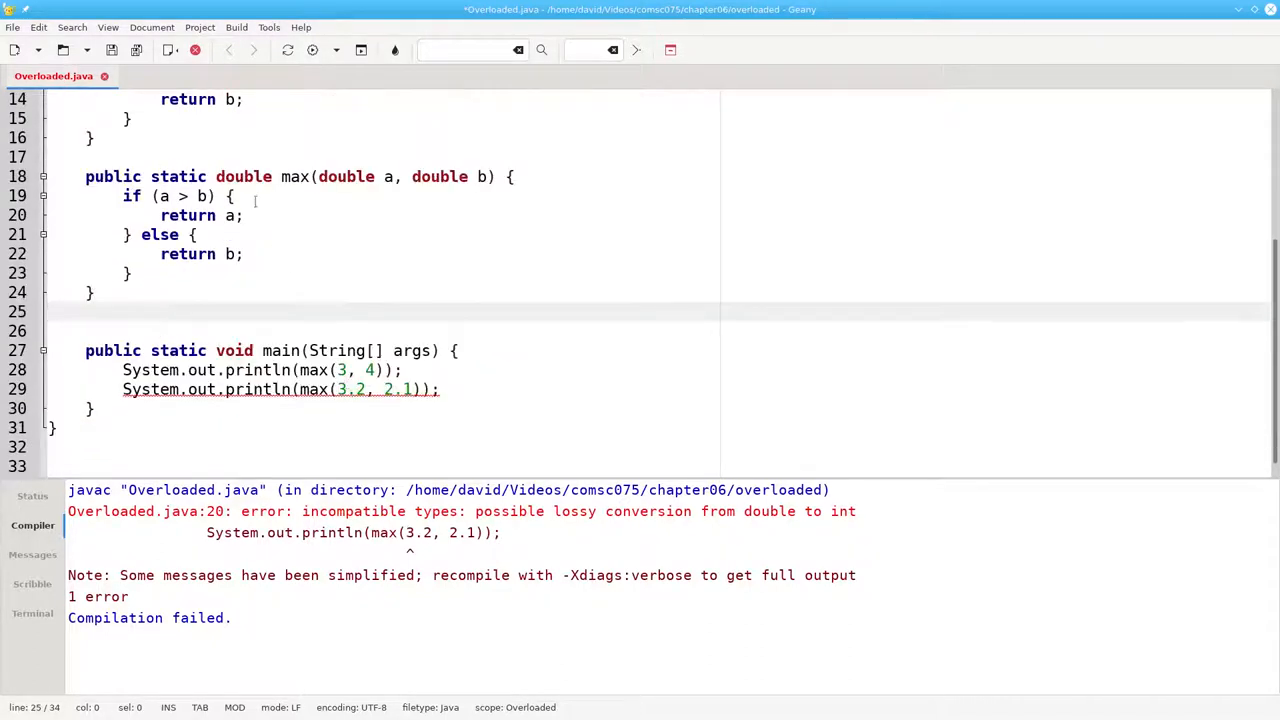
pyautogui.click(236, 27)
pyautogui.click(262, 44)
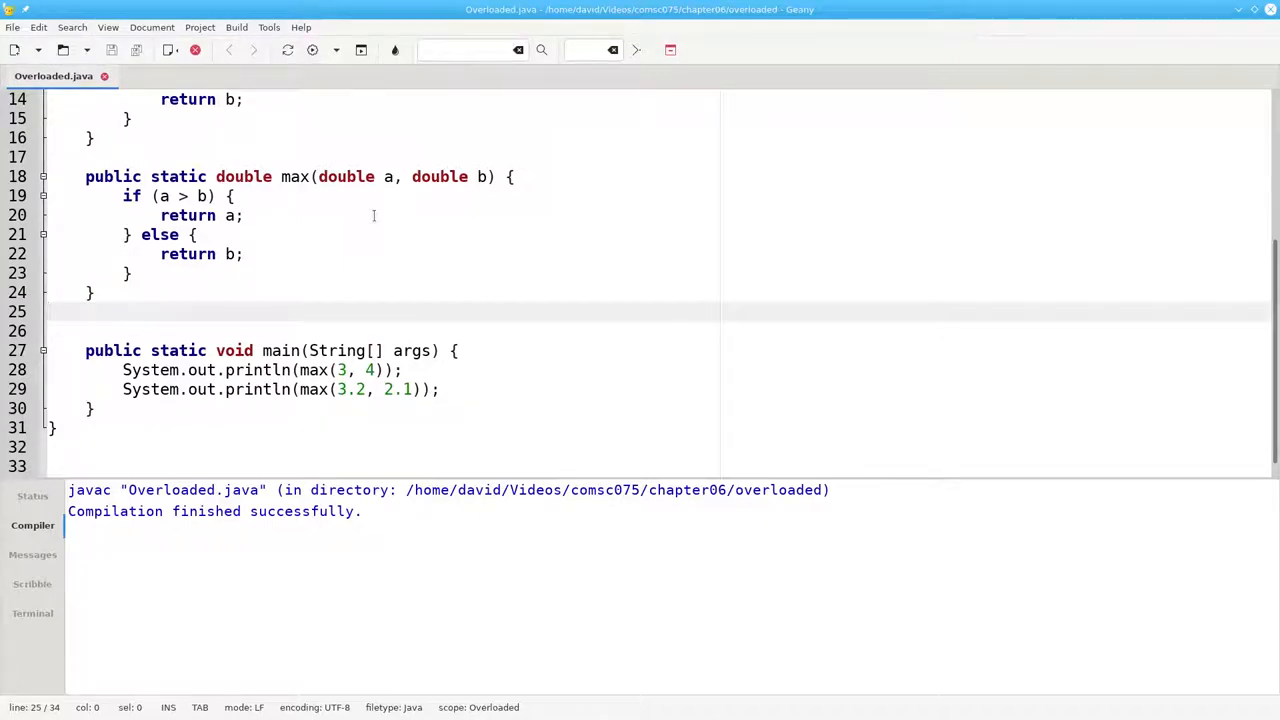
pyautogui.moveTo(338, 370); pyautogui.dragTo(374, 370)
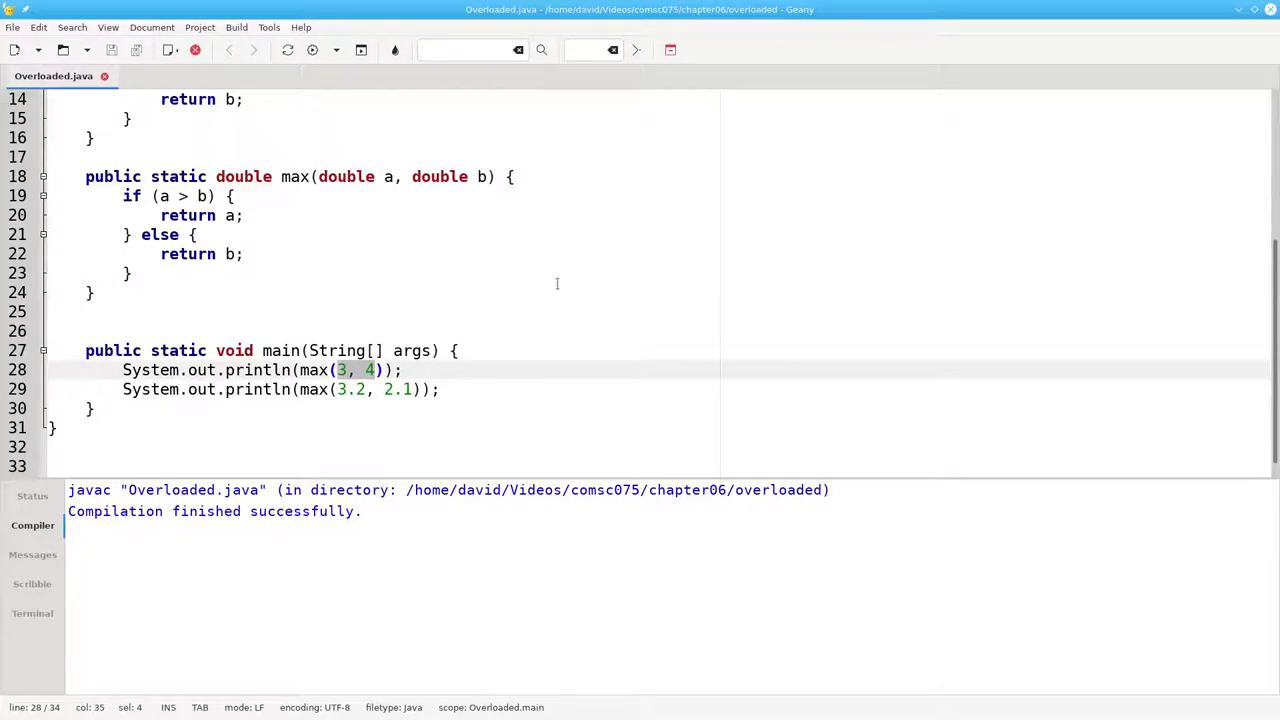
pyautogui.scroll(5, 557, 284)
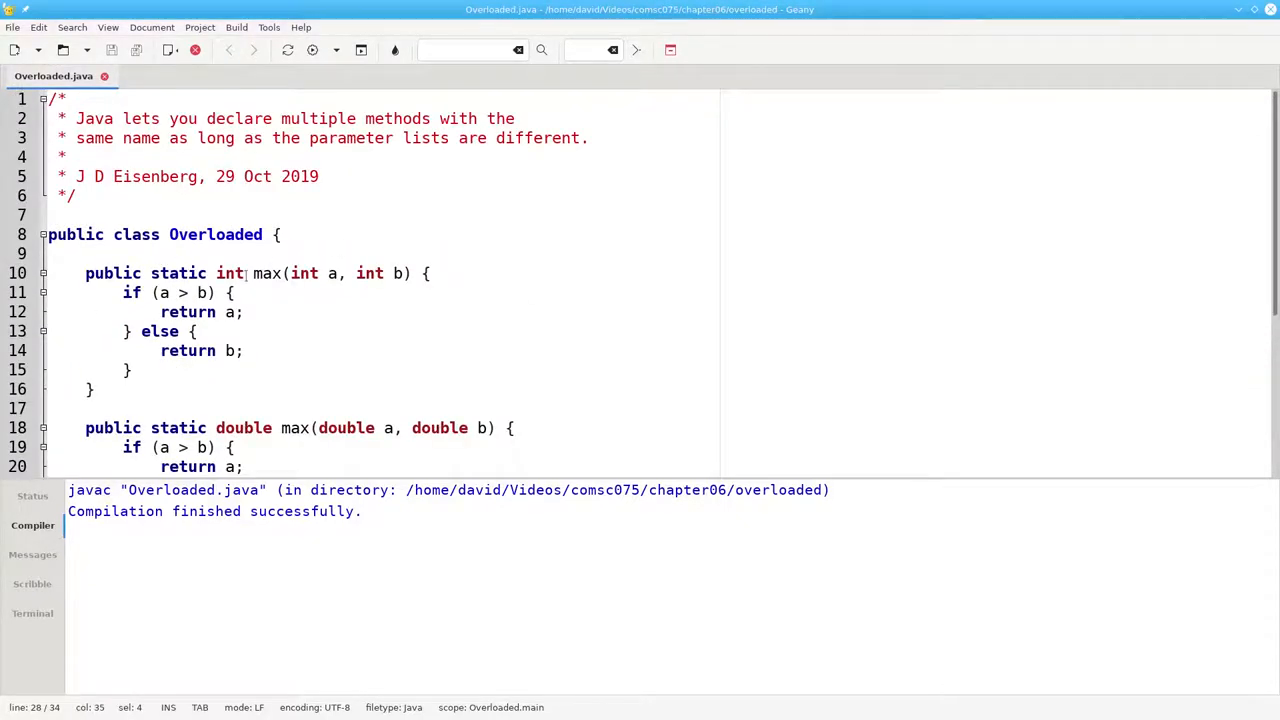
pyautogui.moveTo(252, 273); pyautogui.dragTo(413, 273)
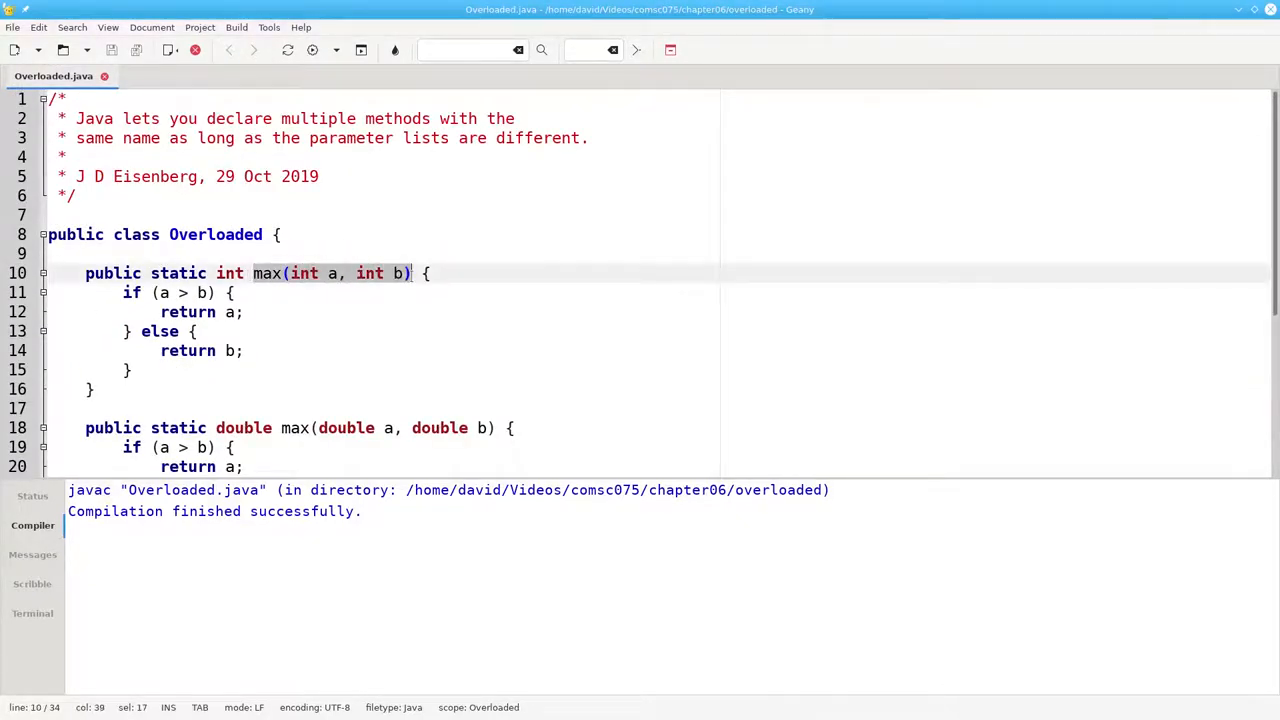
pyautogui.click(513, 314)
pyautogui.scroll(-5, 513, 314)
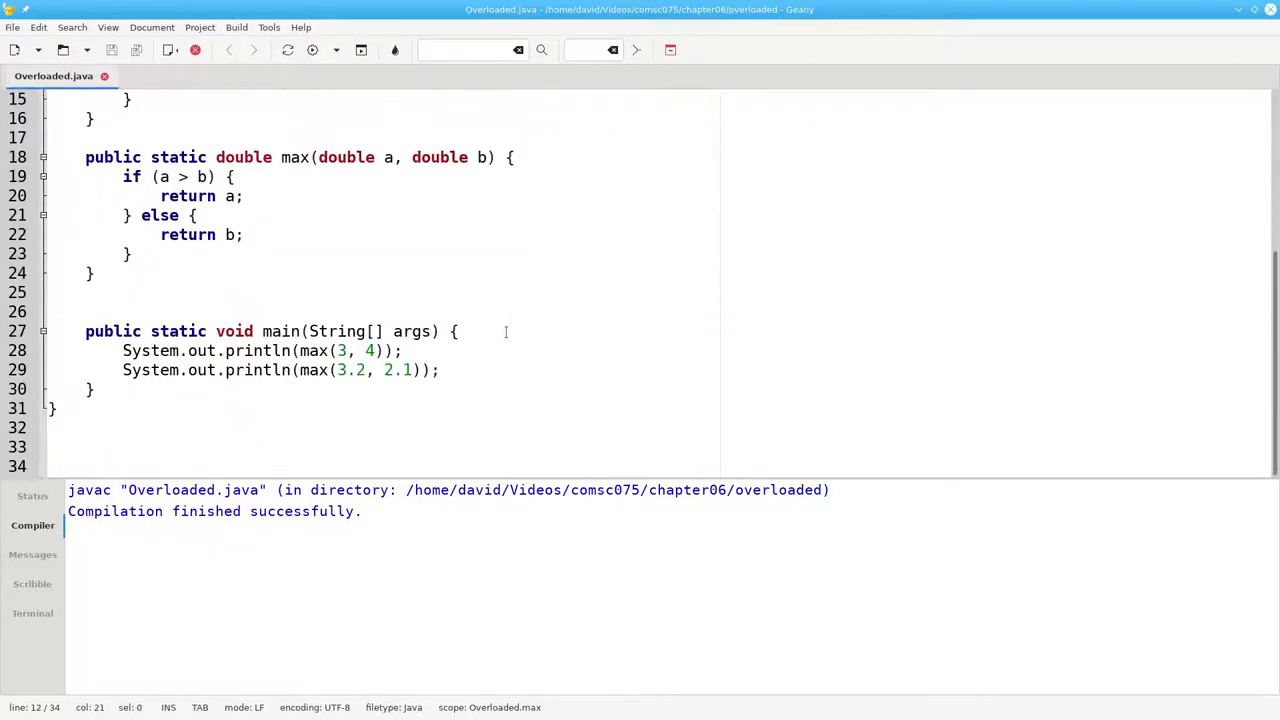
pyautogui.moveTo(300, 370); pyautogui.dragTo(424, 370)
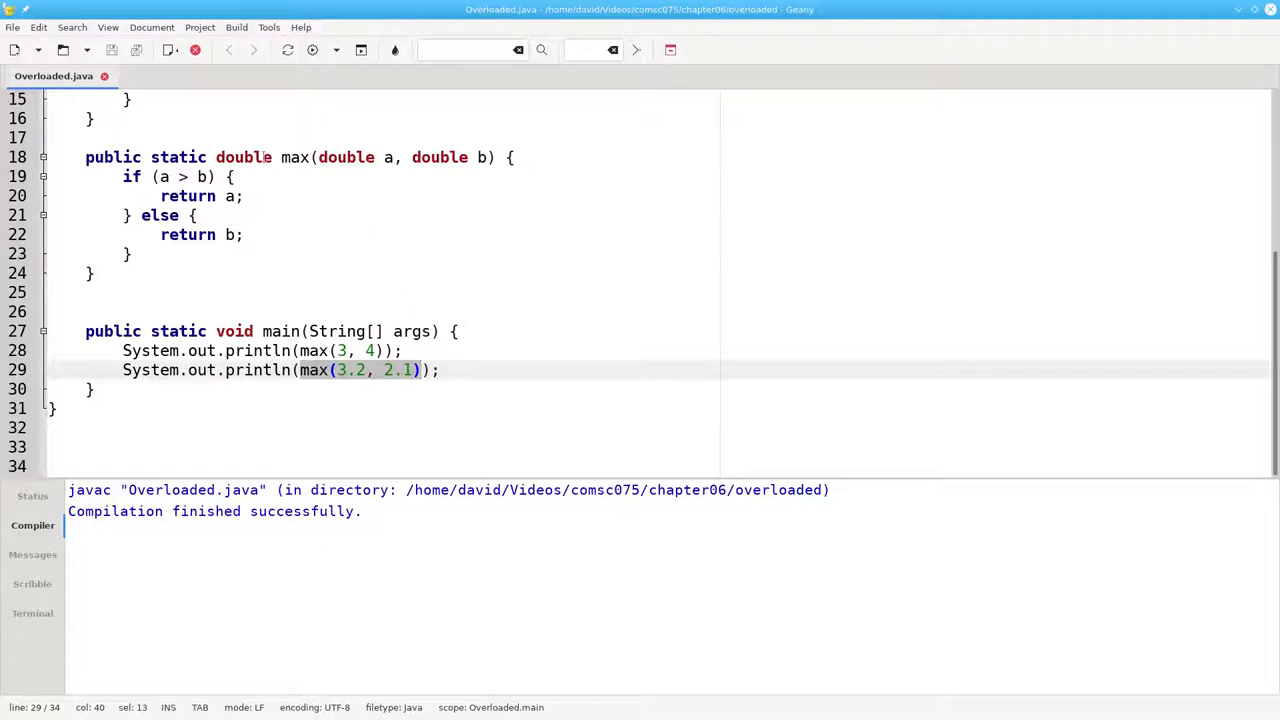
pyautogui.moveTo(280, 157); pyautogui.dragTo(496, 157)
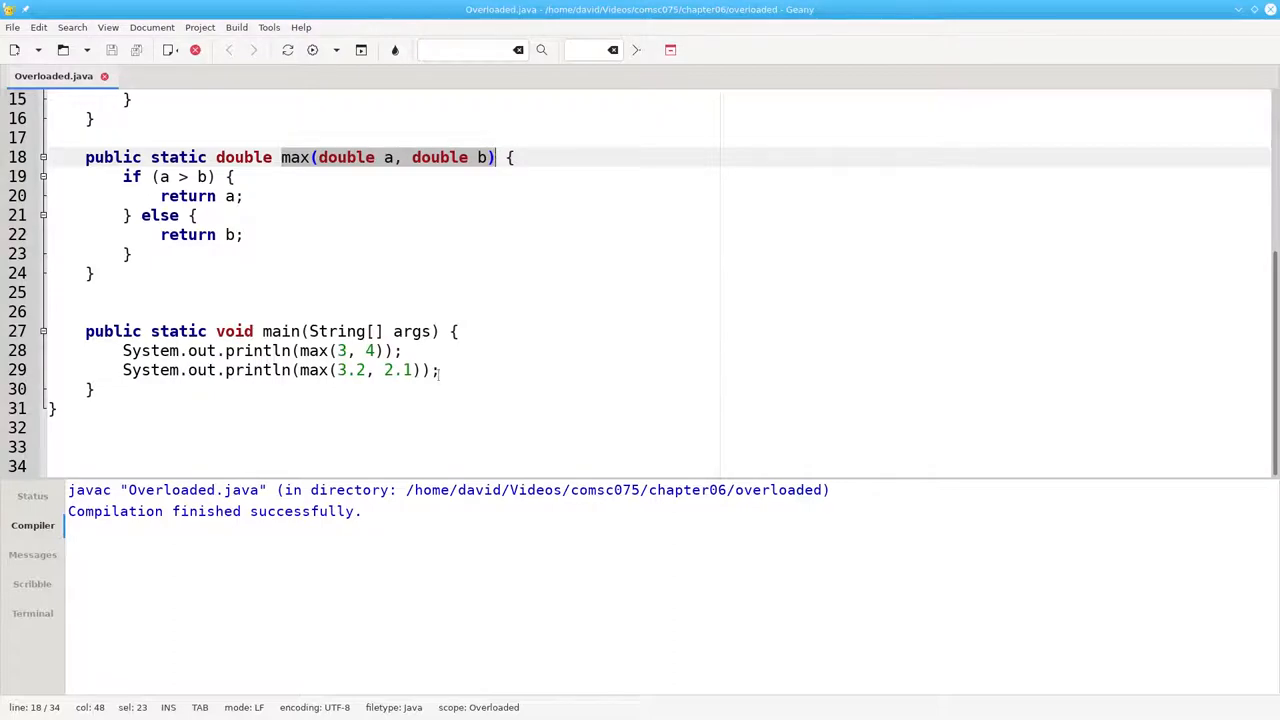
pyautogui.click(458, 372)
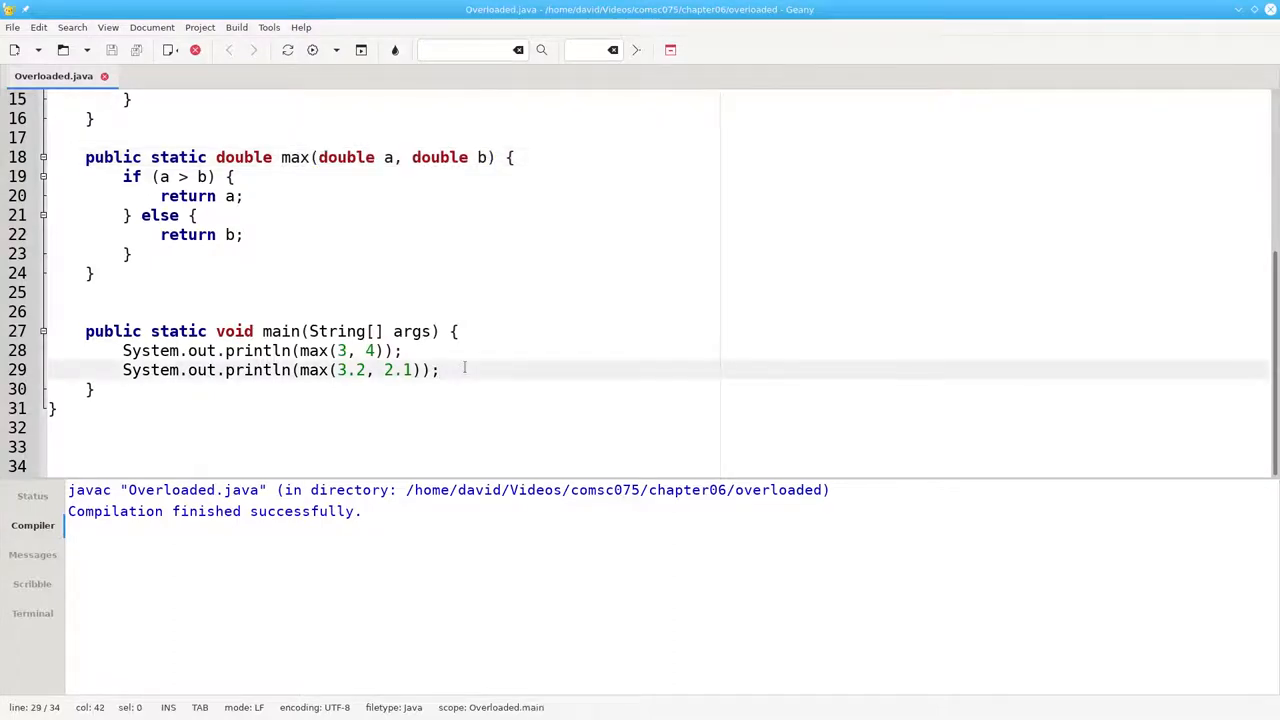
# Add a main line for max(3, 4.7) and highlight the double max parameters
pyautogui.press('Return')
pyautogui.write('System.out.p')
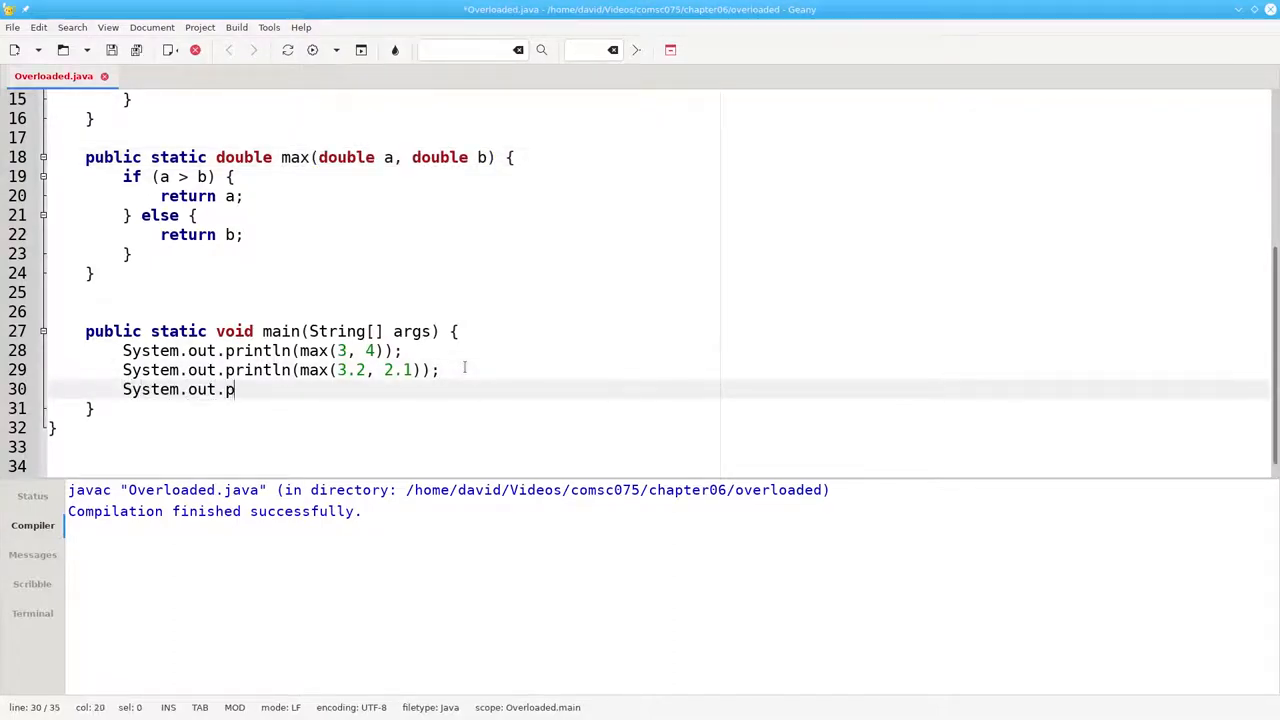
pyautogui.write('rintln(max(3')
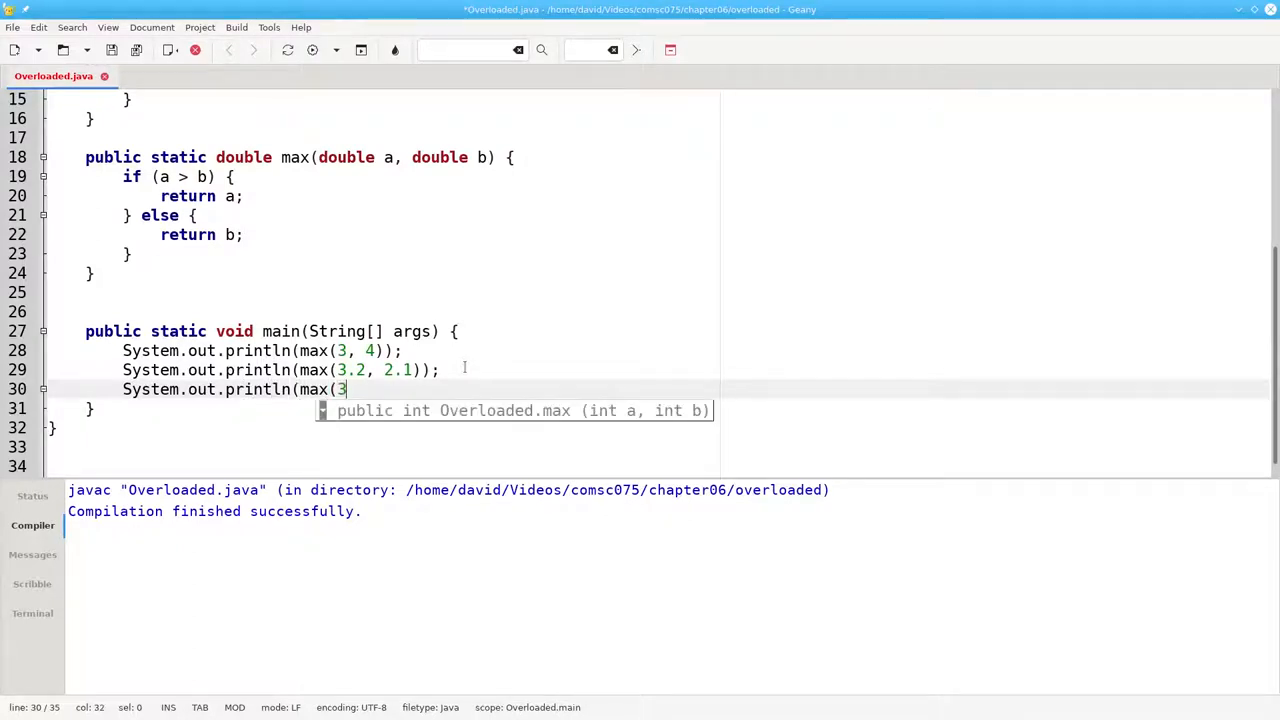
pyautogui.write(',')
pyautogui.write(' 4.7')
pyautogui.write('));')
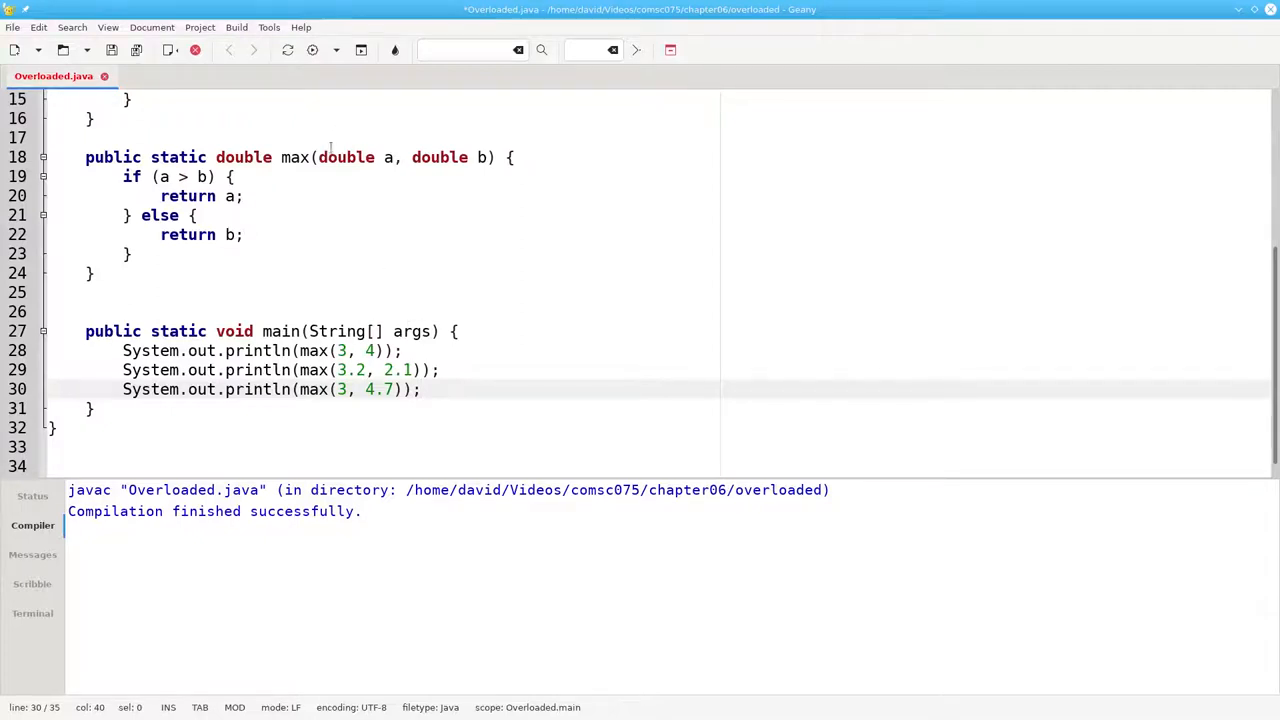
pyautogui.moveTo(318, 157); pyautogui.dragTo(486, 157)
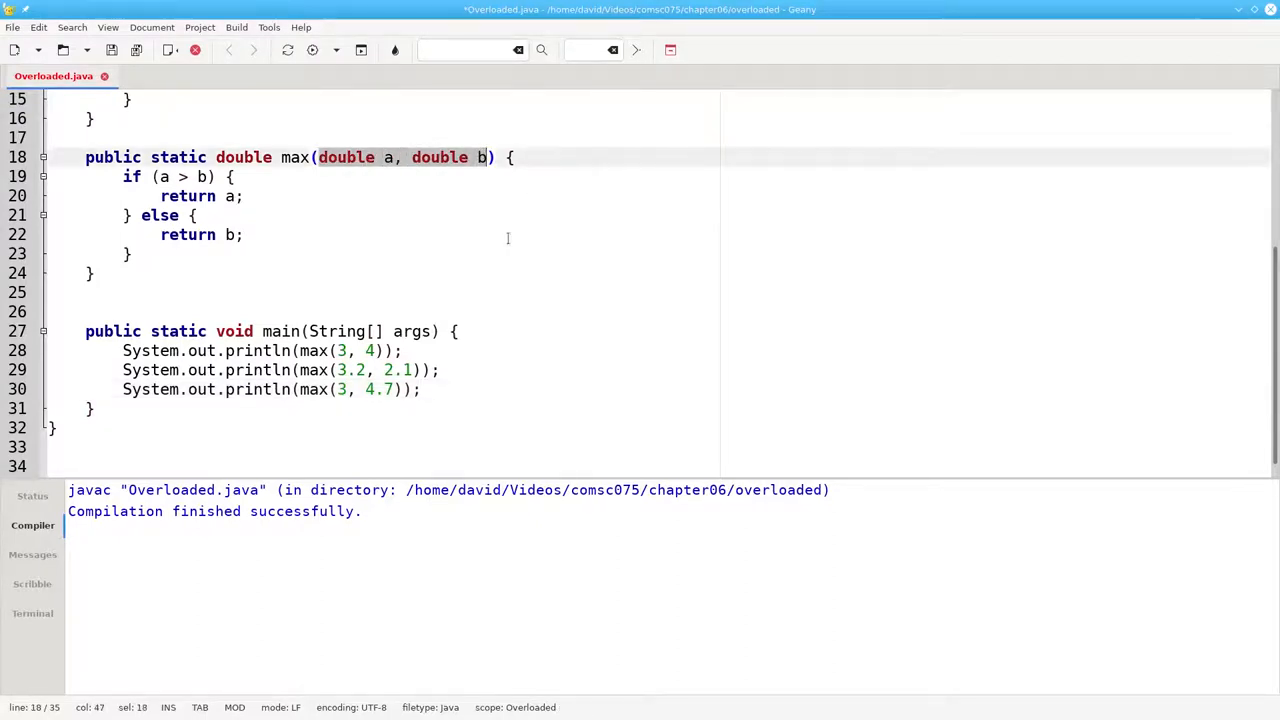
pyautogui.moveTo(337, 389); pyautogui.dragTo(347, 389)
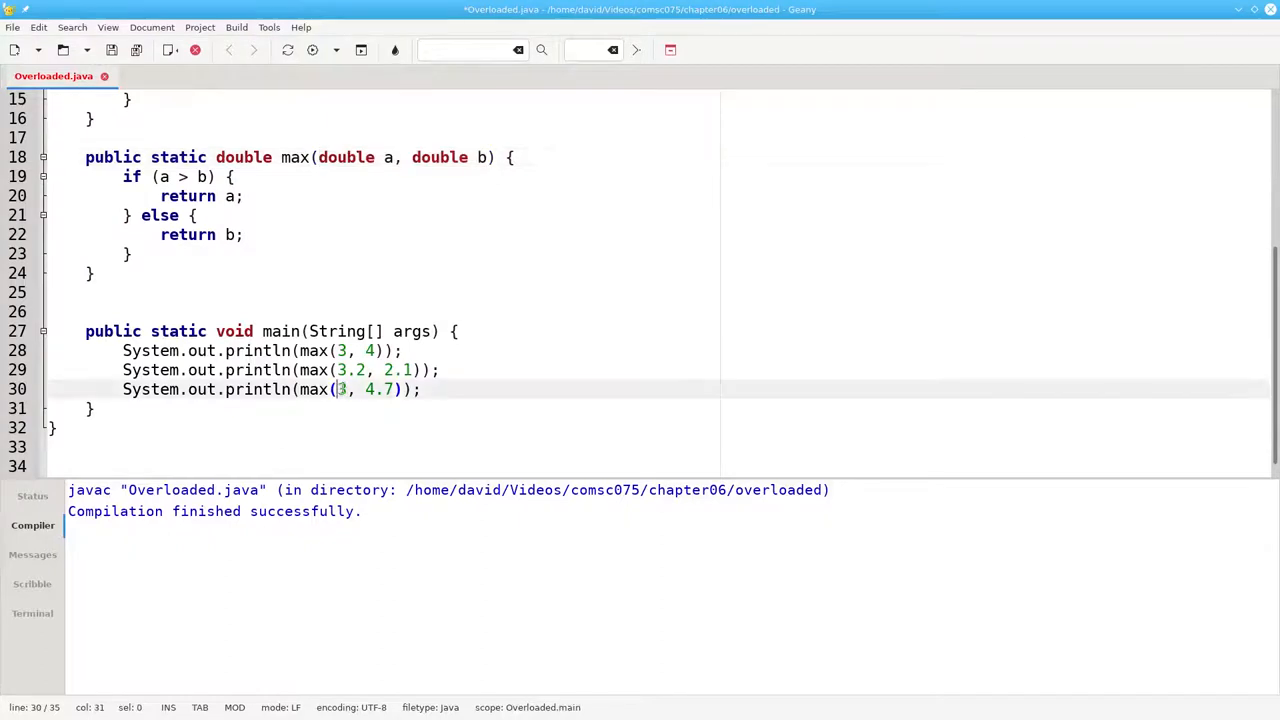
pyautogui.doubleClick(347, 157)
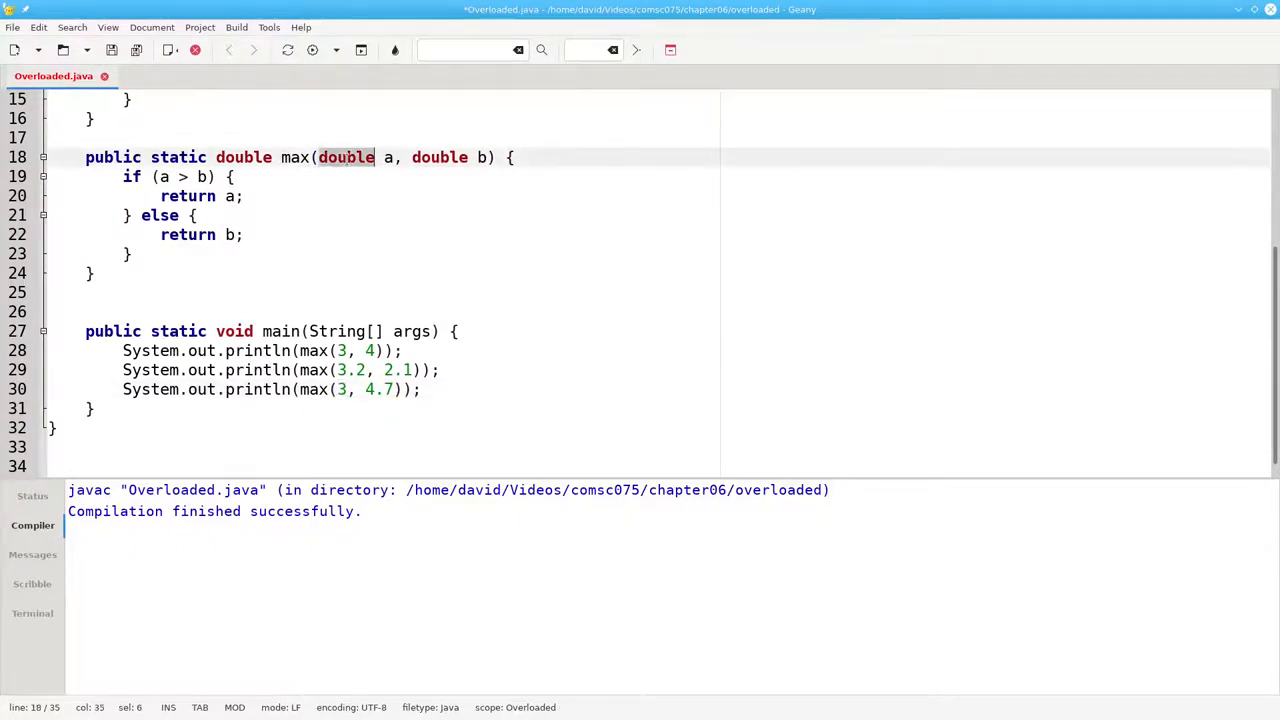
pyautogui.moveTo(366, 389); pyautogui.dragTo(396, 389)
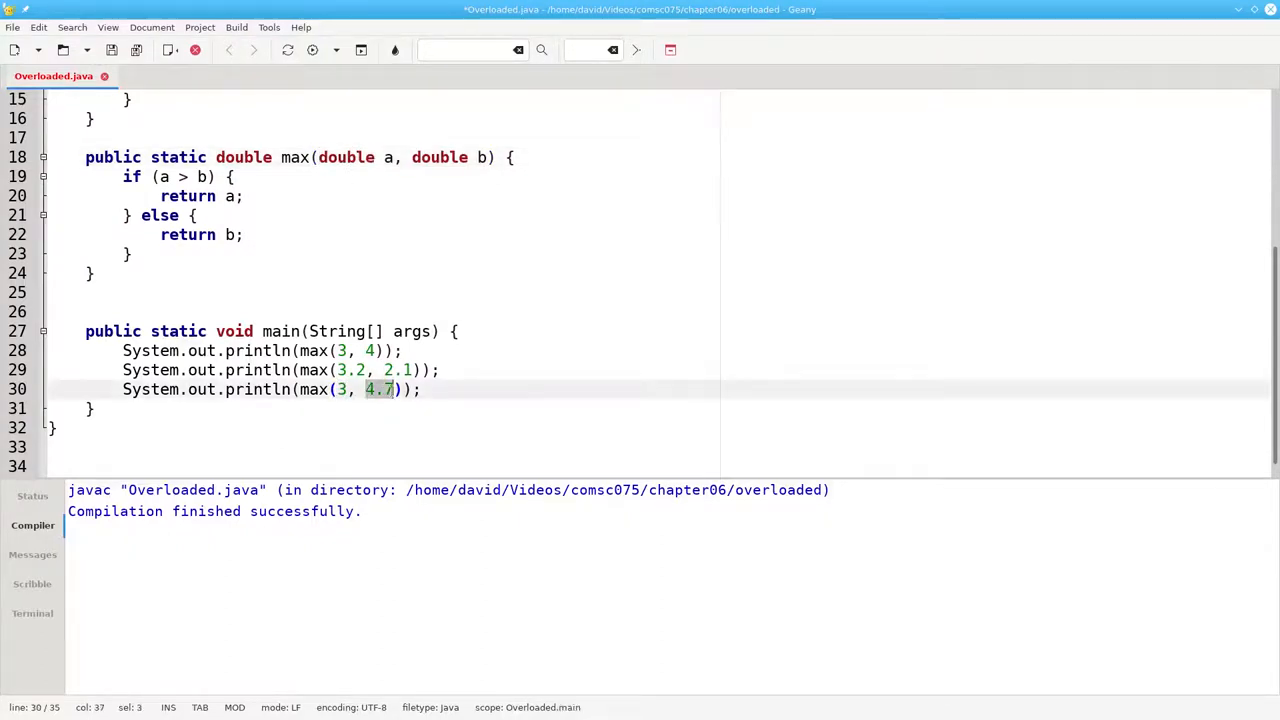
pyautogui.scroll(5, 575, 222)
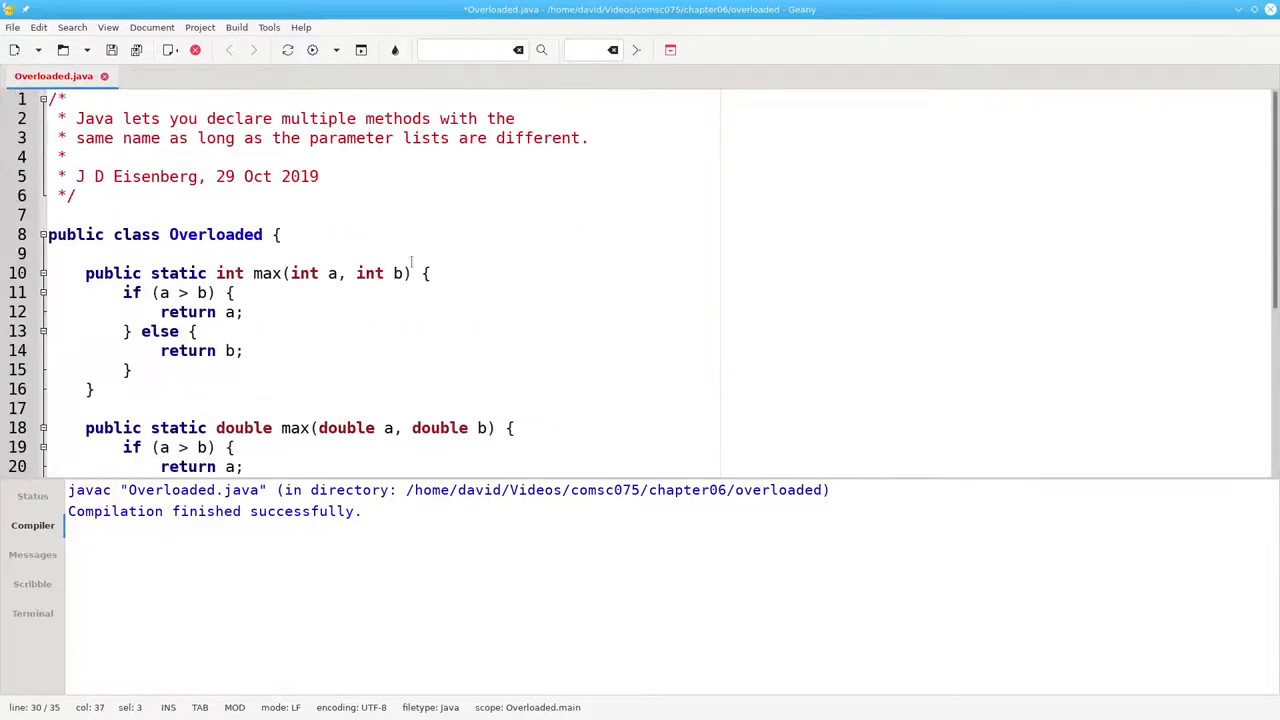
pyautogui.moveTo(356, 273); pyautogui.dragTo(400, 273)
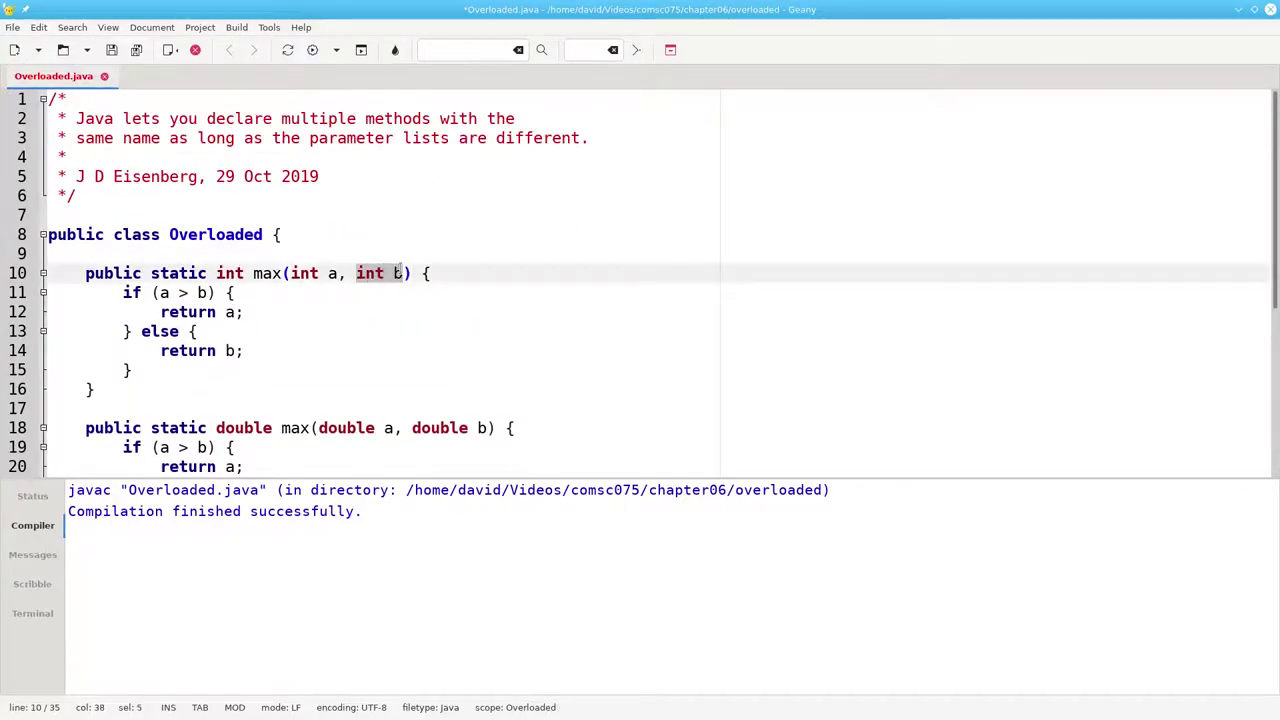
pyautogui.scroll(-5, 542, 291)
pyautogui.click(198, 331)
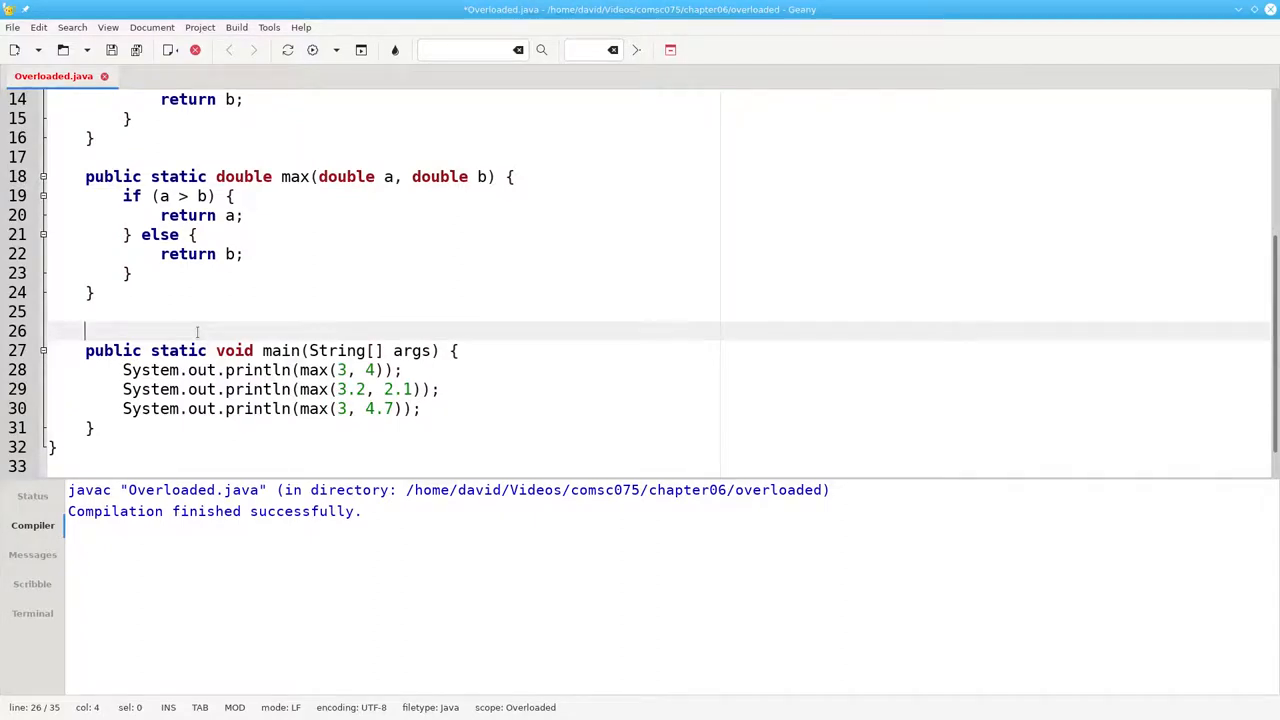
pyautogui.write('public stati')
pyautogui.write('c int max(int a, int')
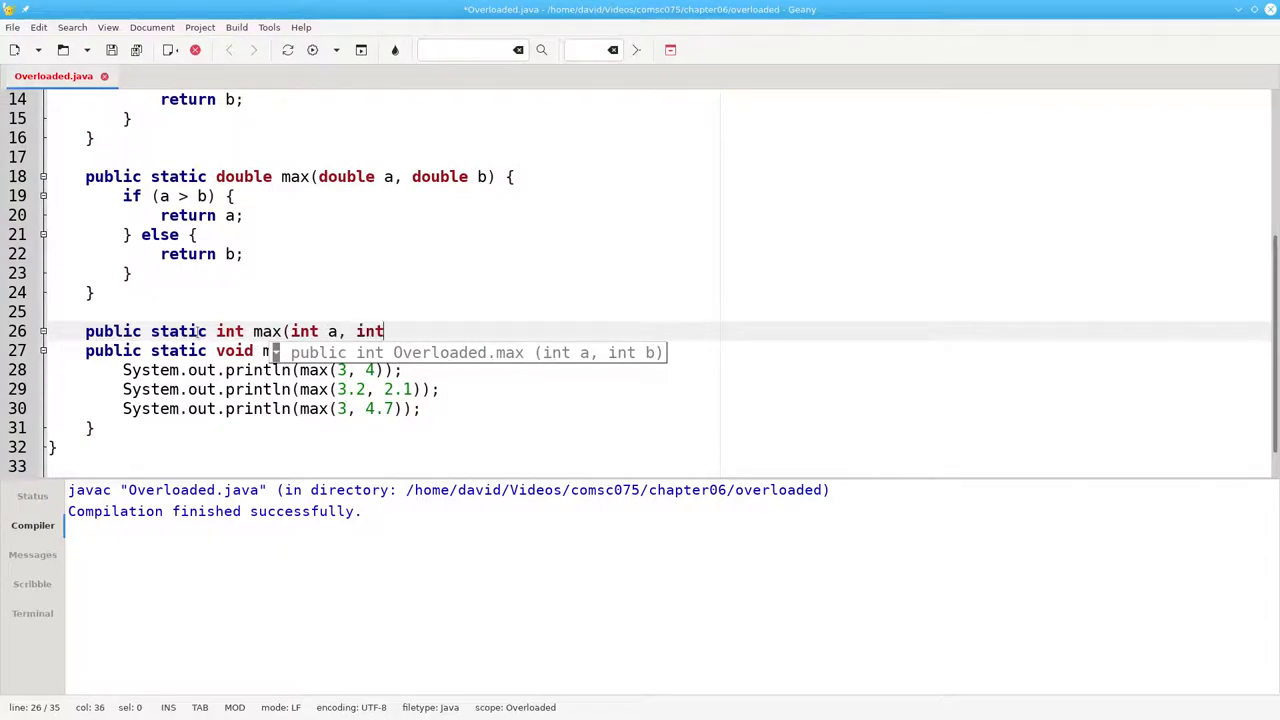
pyautogui.write(' b, int c)')
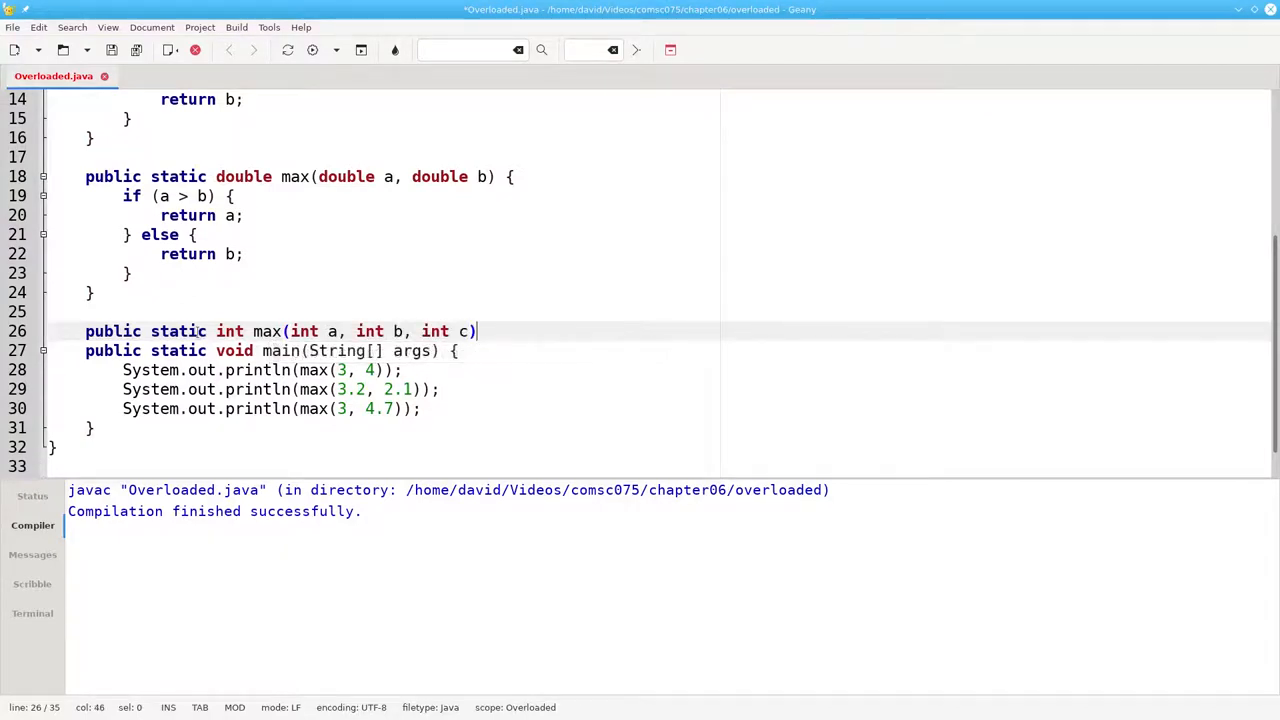
pyautogui.write(' {')
# Write the three-int max body: int maxAB = max(a, b); return max(maxAB, c); and close the brace
pyautogui.press('Return')
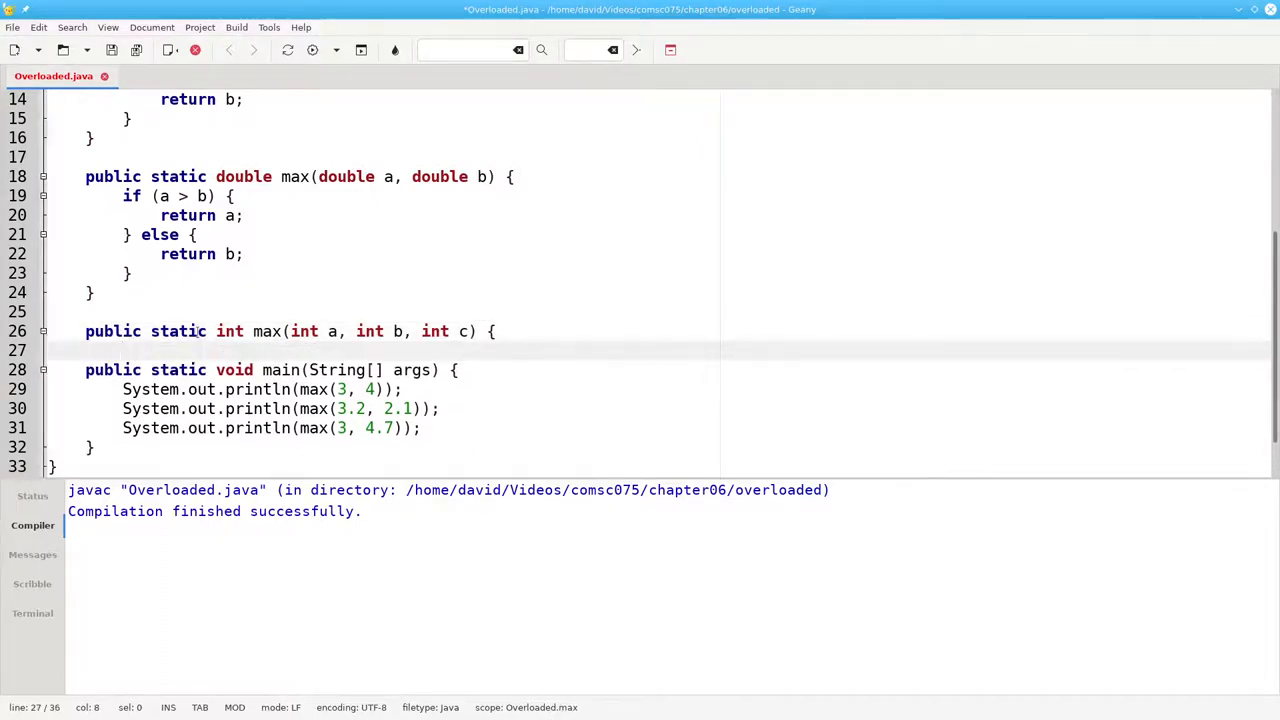
pyautogui.write('int ')
pyautogui.write('maxAB ')
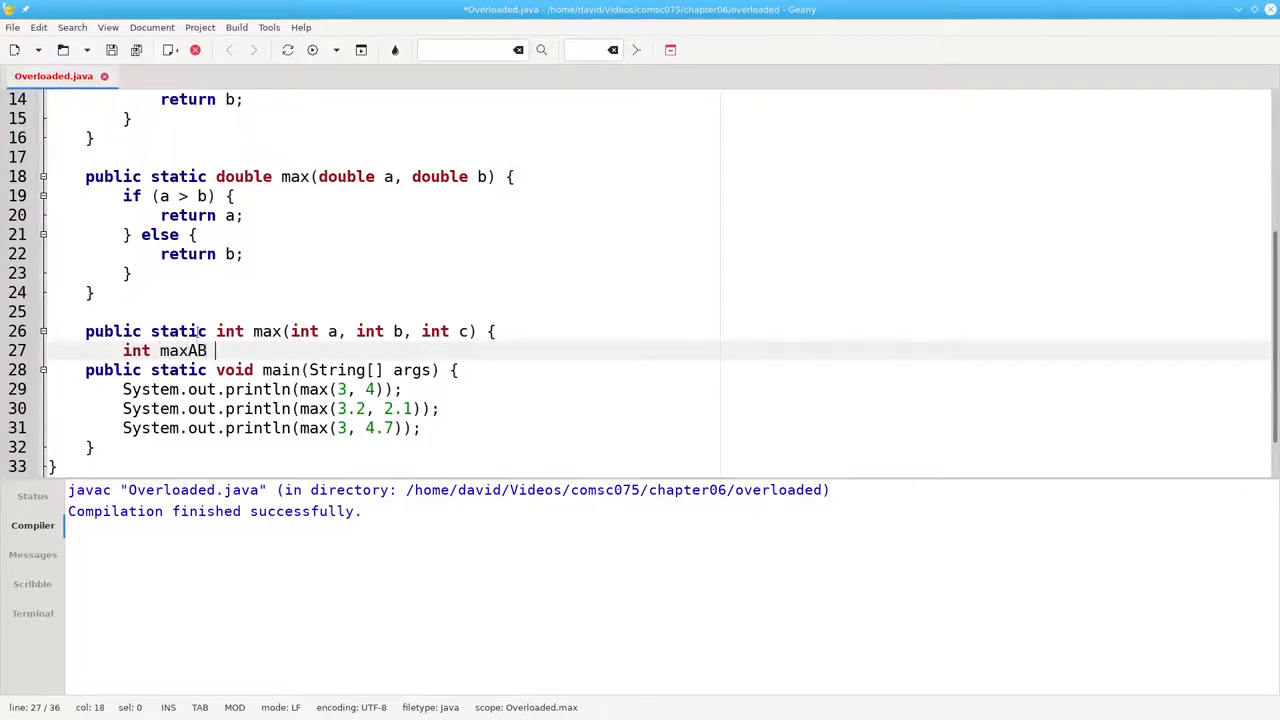
pyautogui.write('= max(a, b')
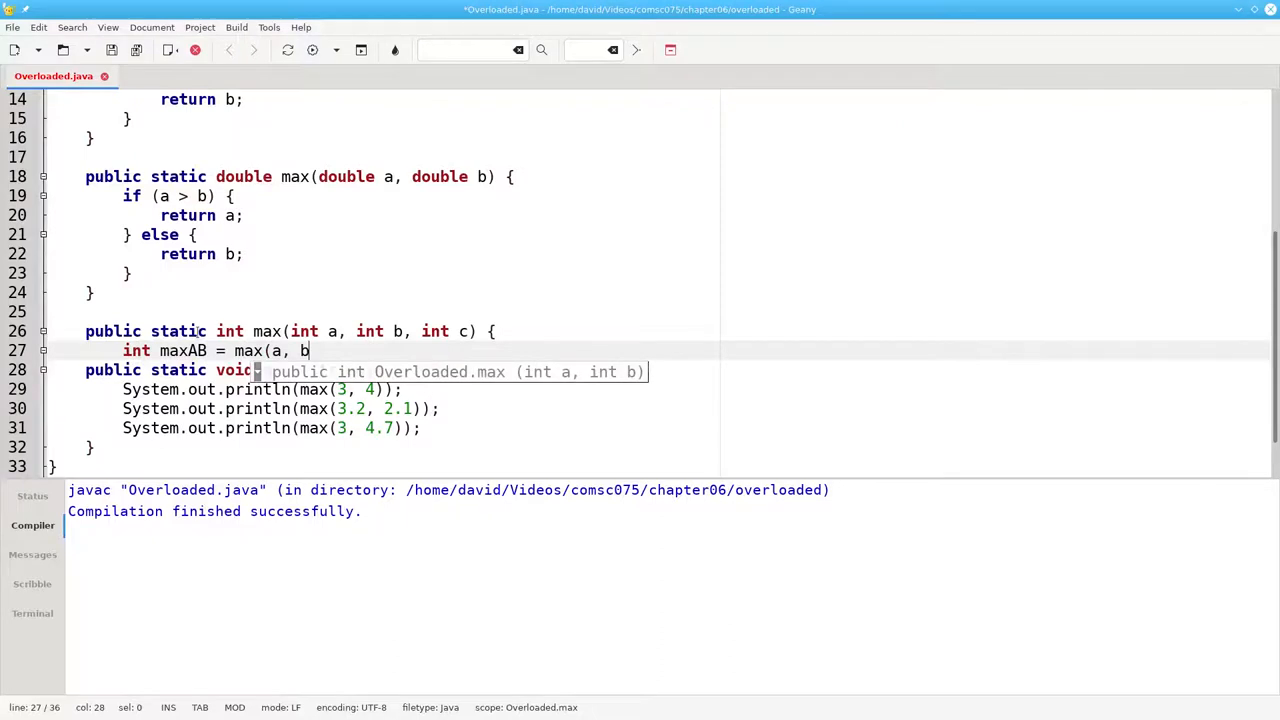
pyautogui.write(');')
pyautogui.press('Return')
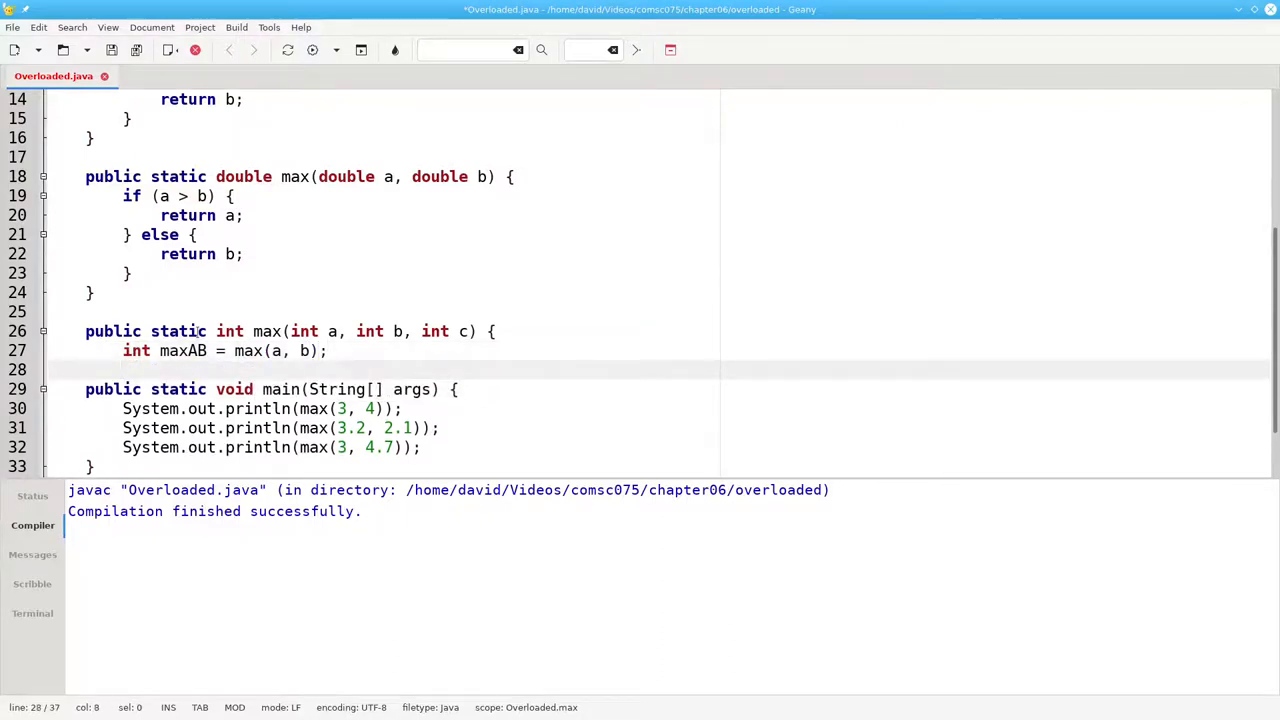
pyautogui.write('rreturn max')
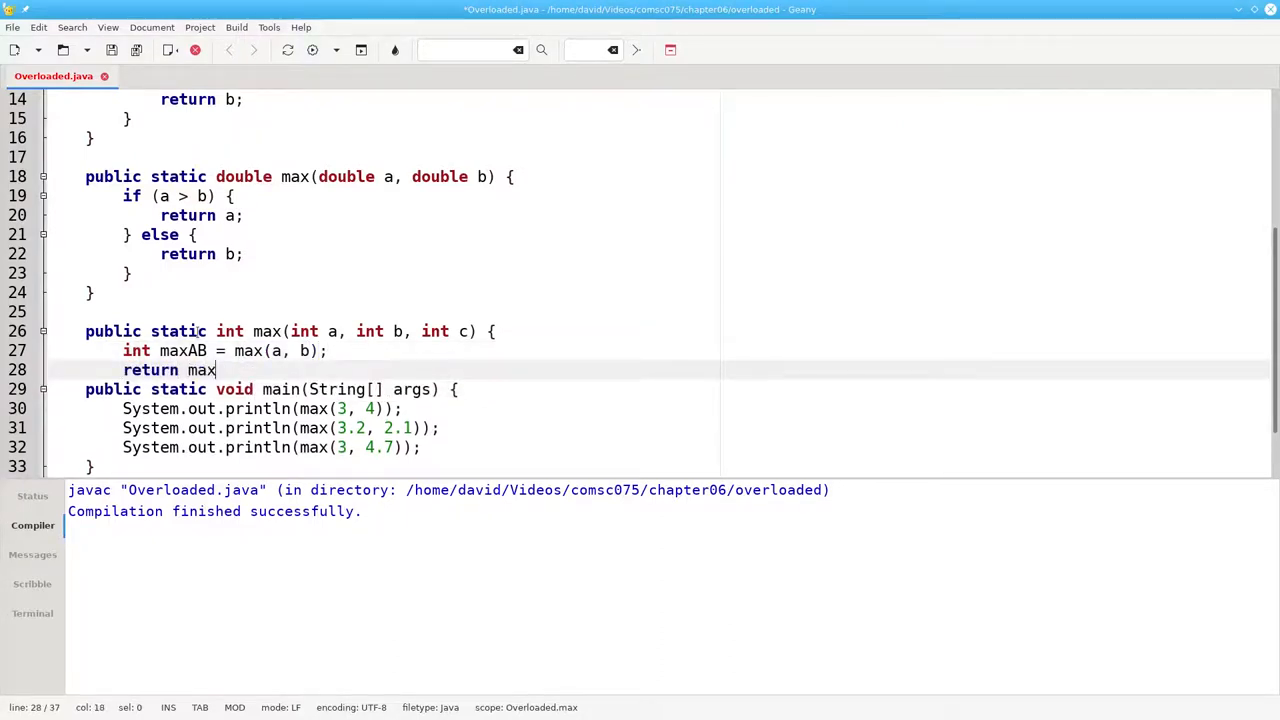
pyautogui.write('(maxA')
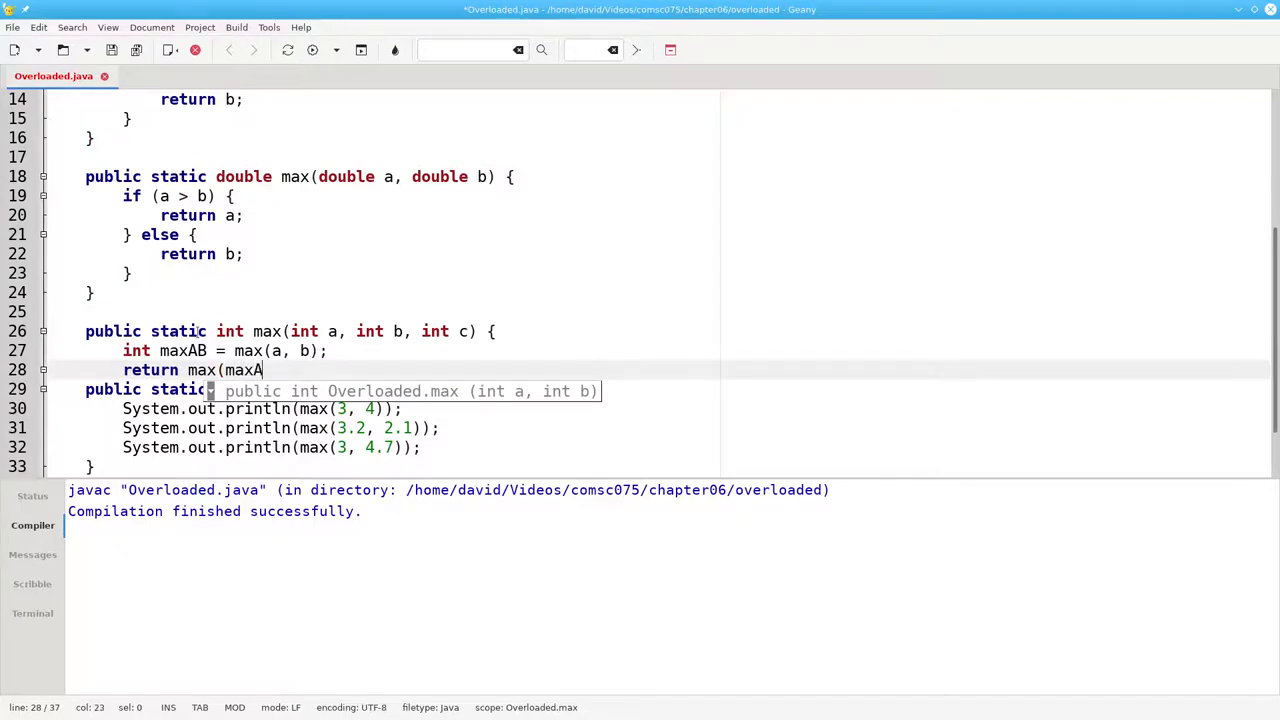
pyautogui.write('B, c')
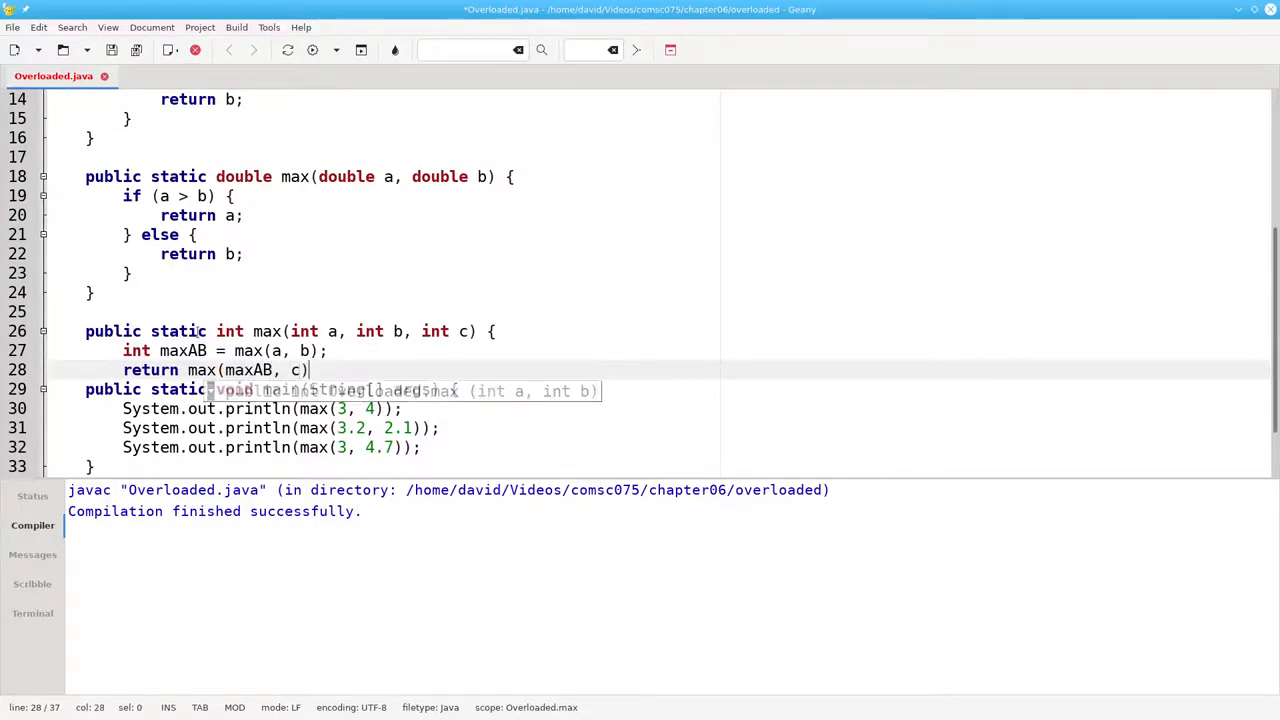
pyautogui.write(');')
pyautogui.press('Return')
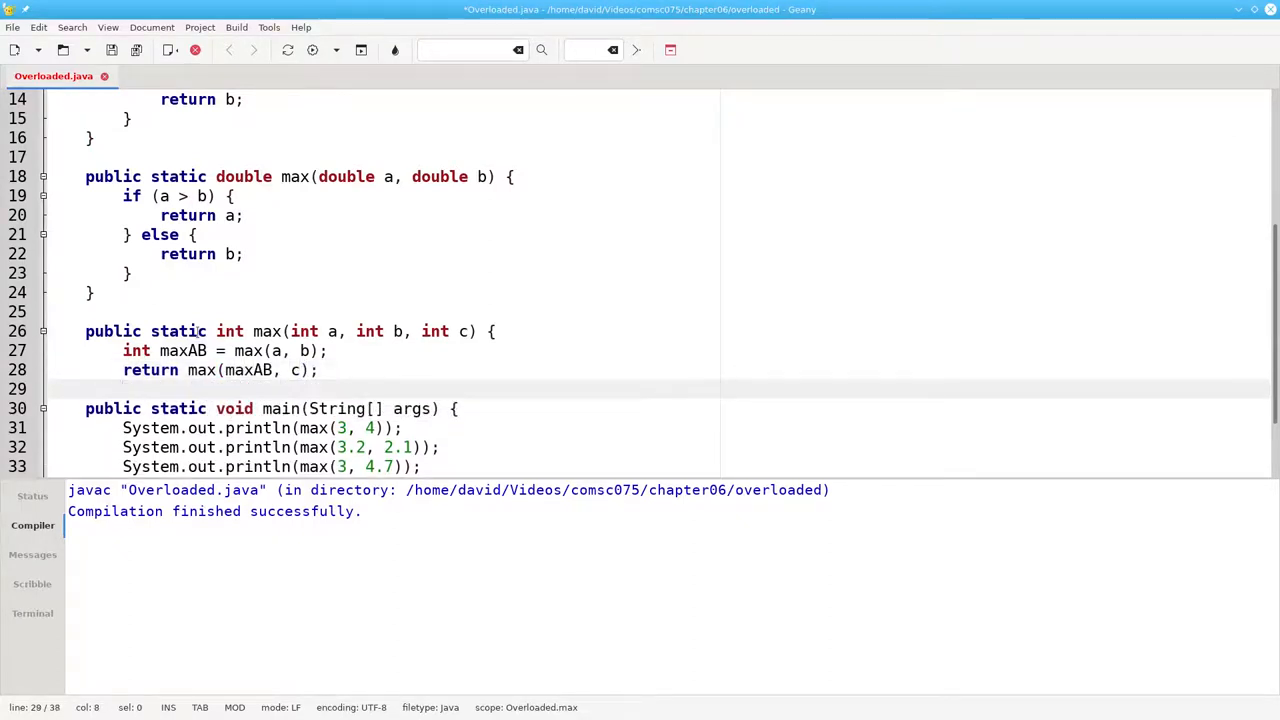
pyautogui.write('}')
pyautogui.press('Return')
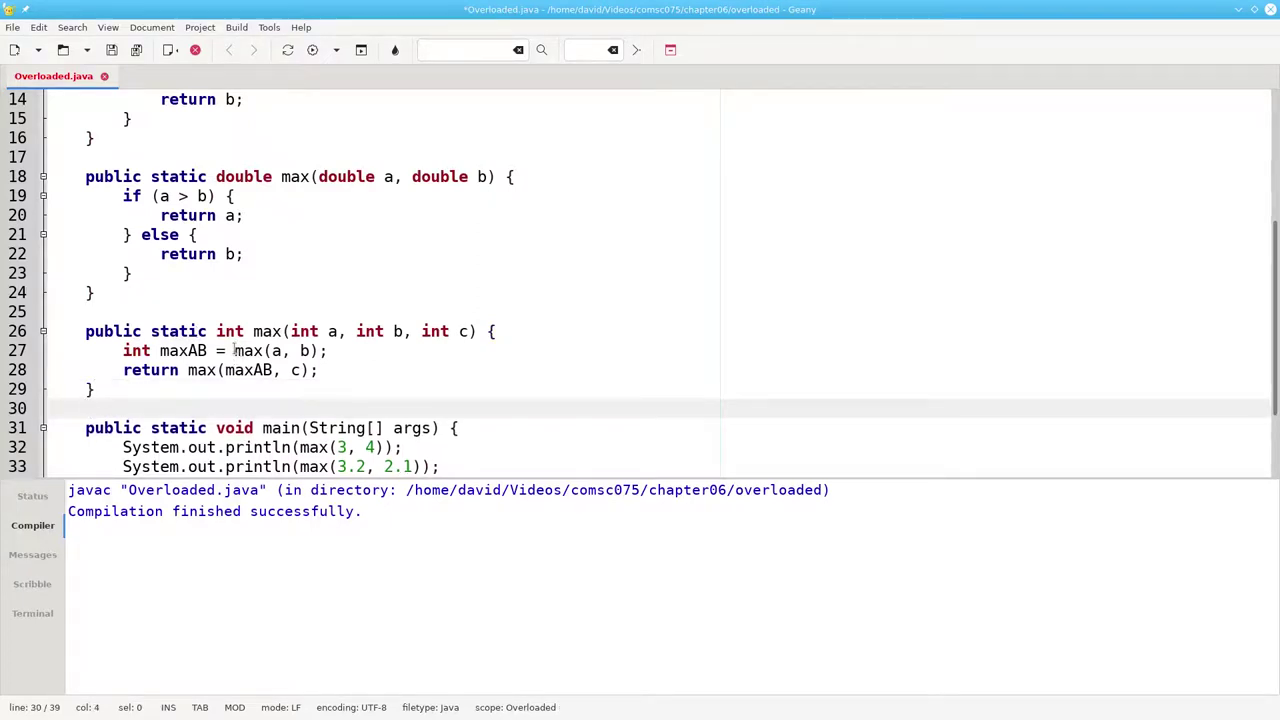
pyautogui.moveTo(235, 351); pyautogui.dragTo(318, 351)
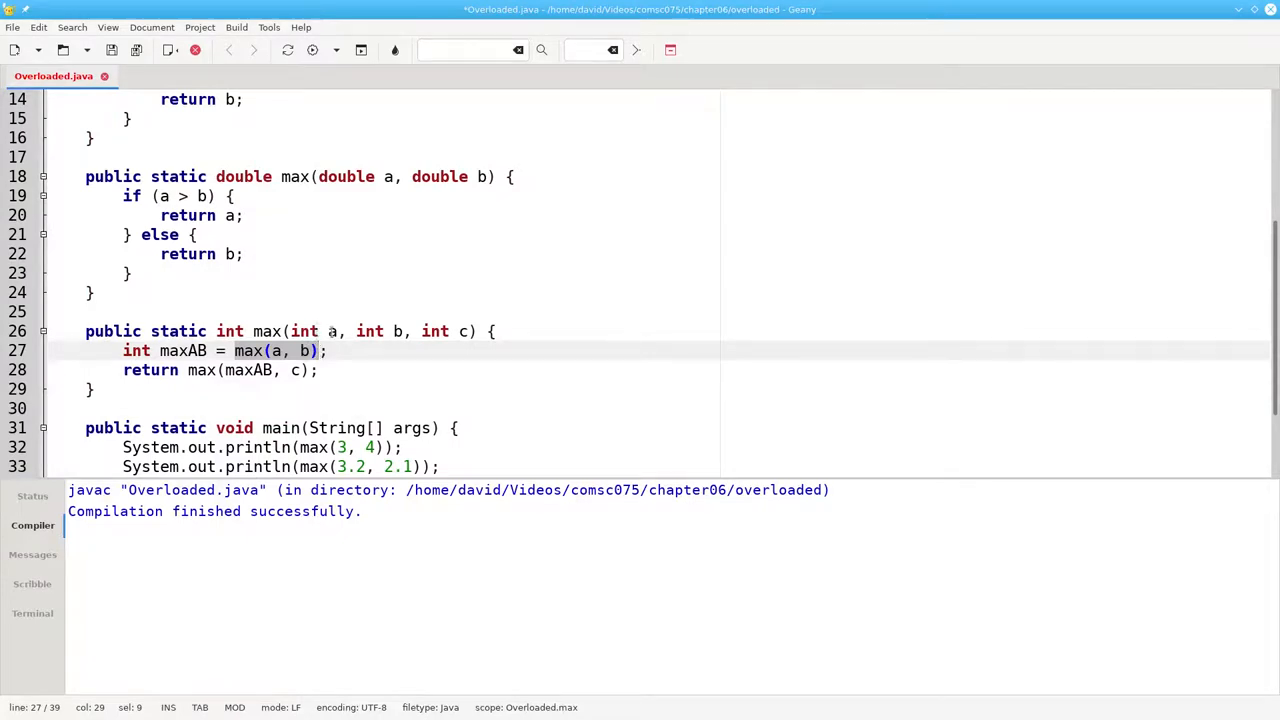
pyautogui.scroll(3, 530, 270)
pyautogui.scroll(3, 460, 250)
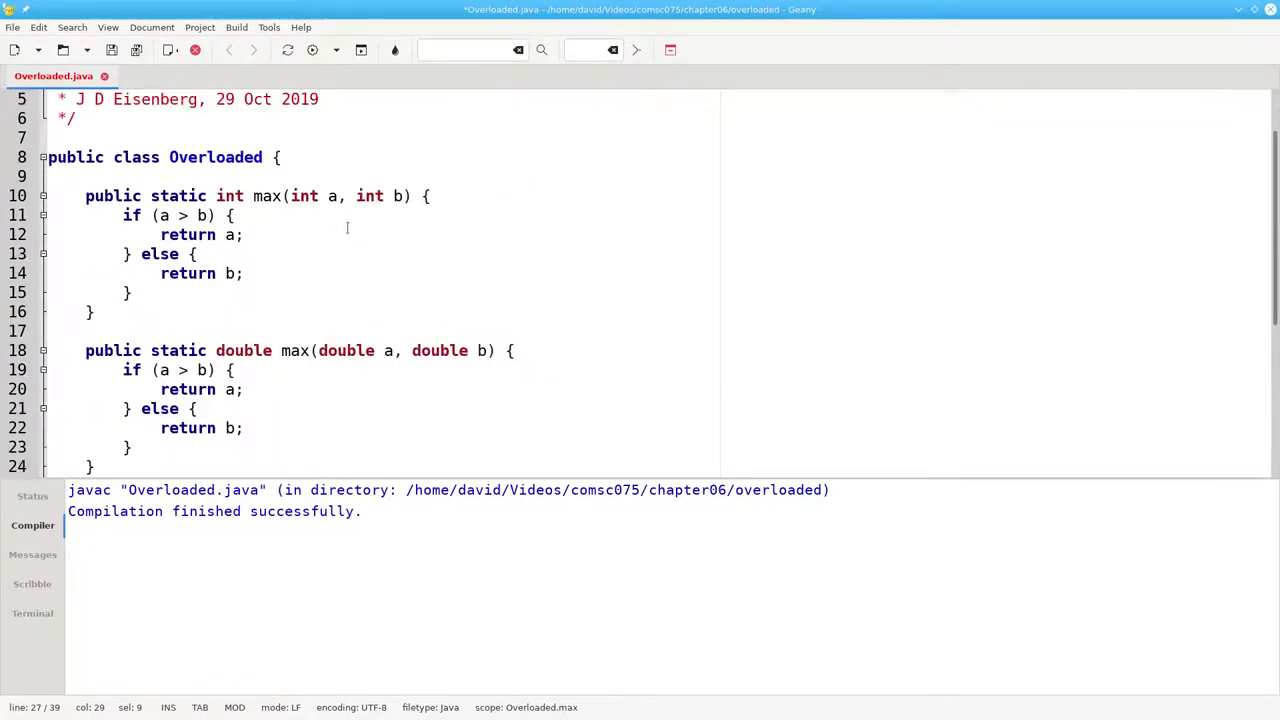
pyautogui.moveTo(252, 196); pyautogui.dragTo(412, 200)
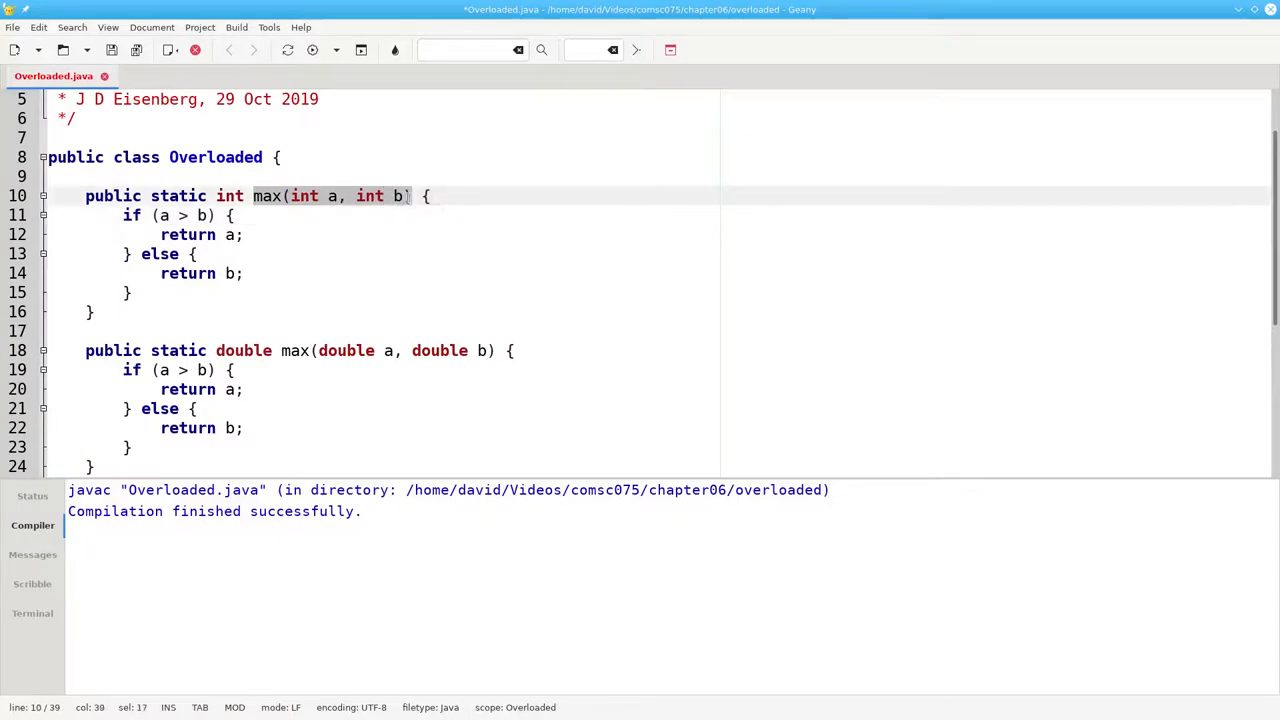
pyautogui.click(472, 285)
pyautogui.scroll(-5, 450, 320)
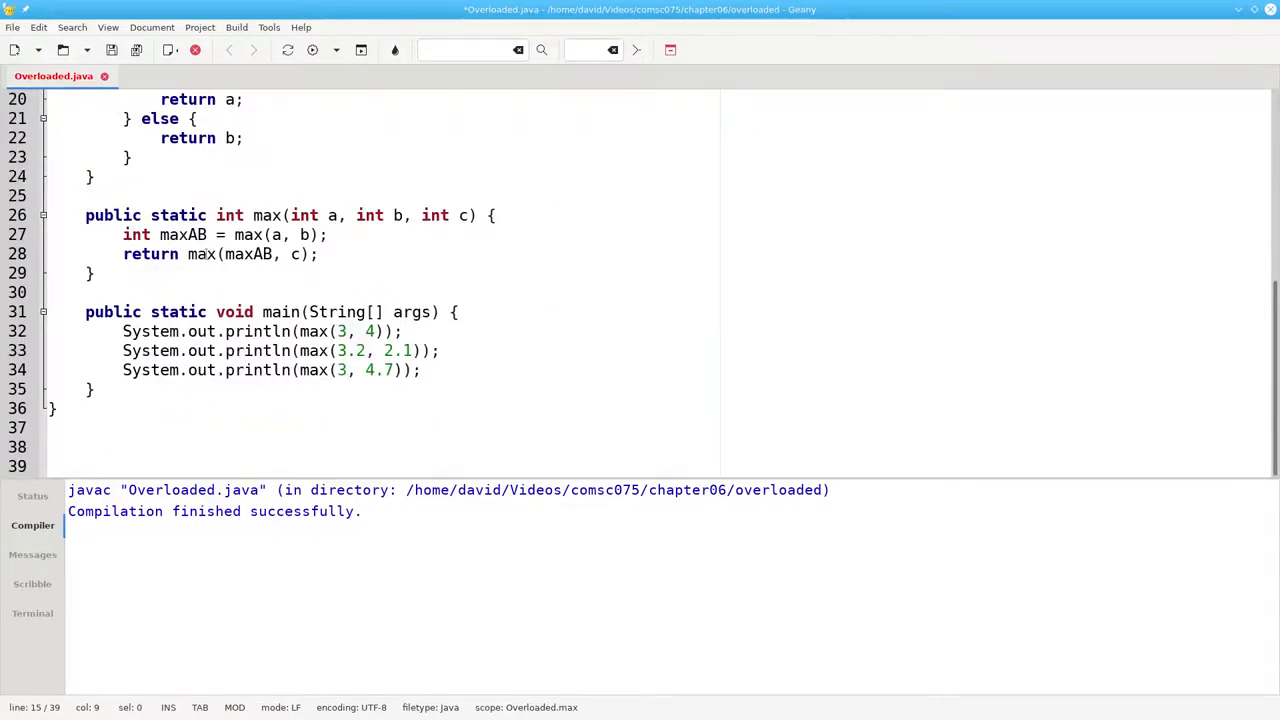
pyautogui.moveTo(188, 254); pyautogui.dragTo(318, 254)
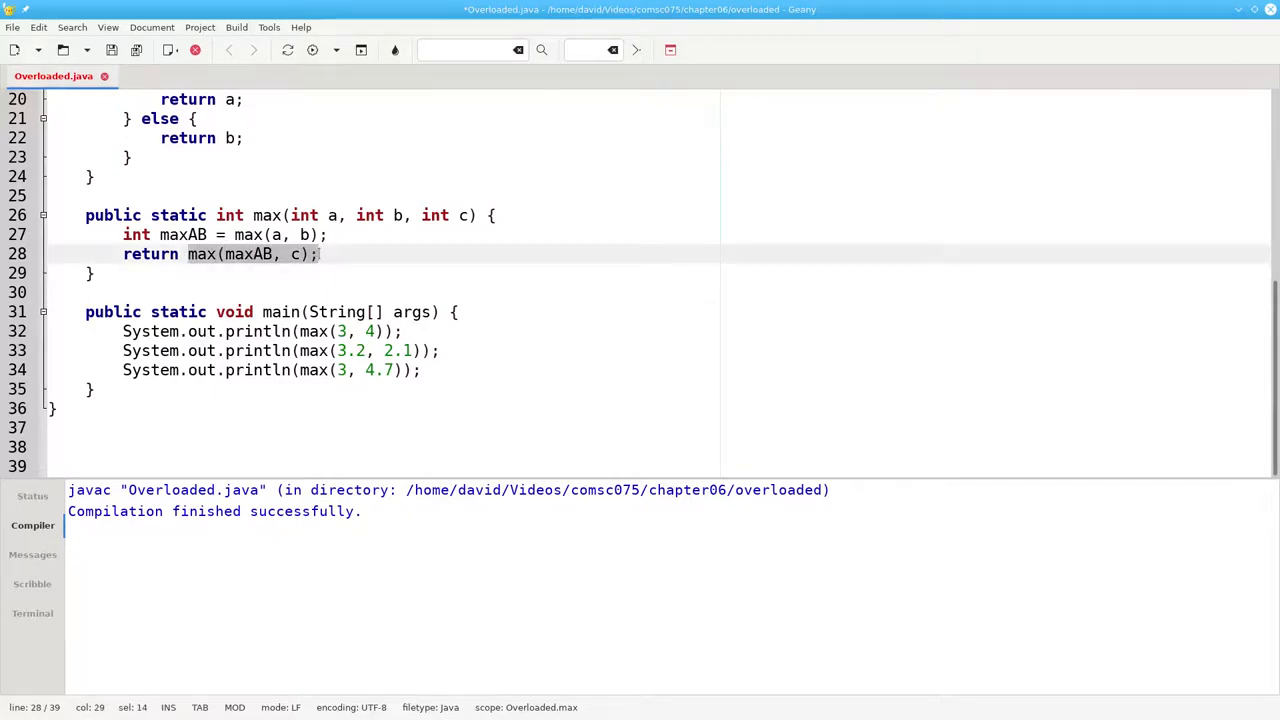
pyautogui.click(433, 370)
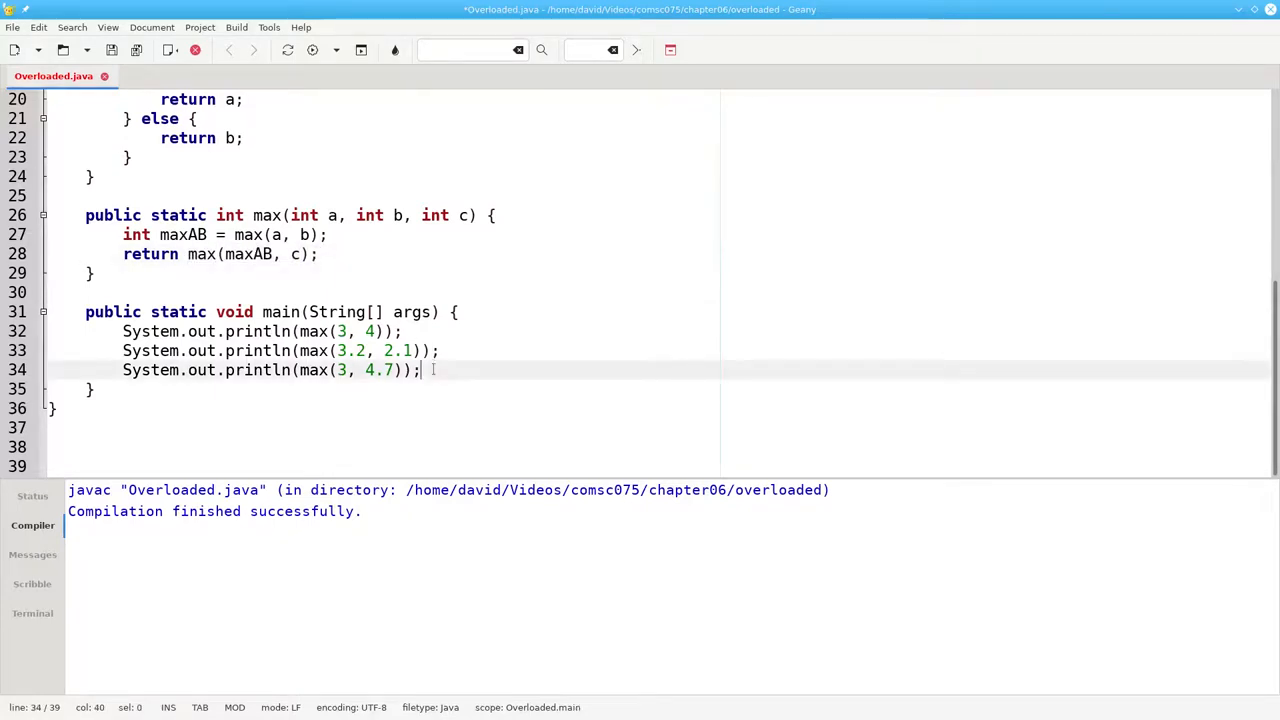
# Add a main line for System.out.println(max(7, 10, 3));
pyautogui.press('Return')
pyautogui.write('System.ou')
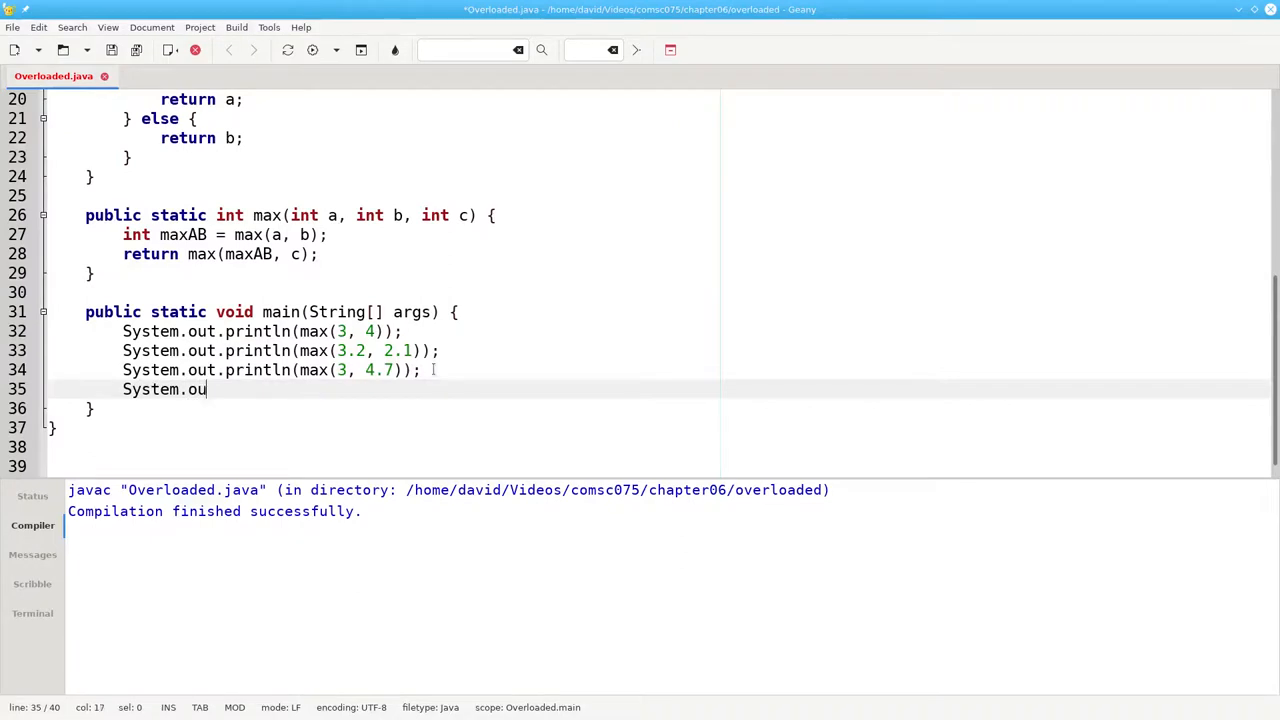
pyautogui.write('t.println(')
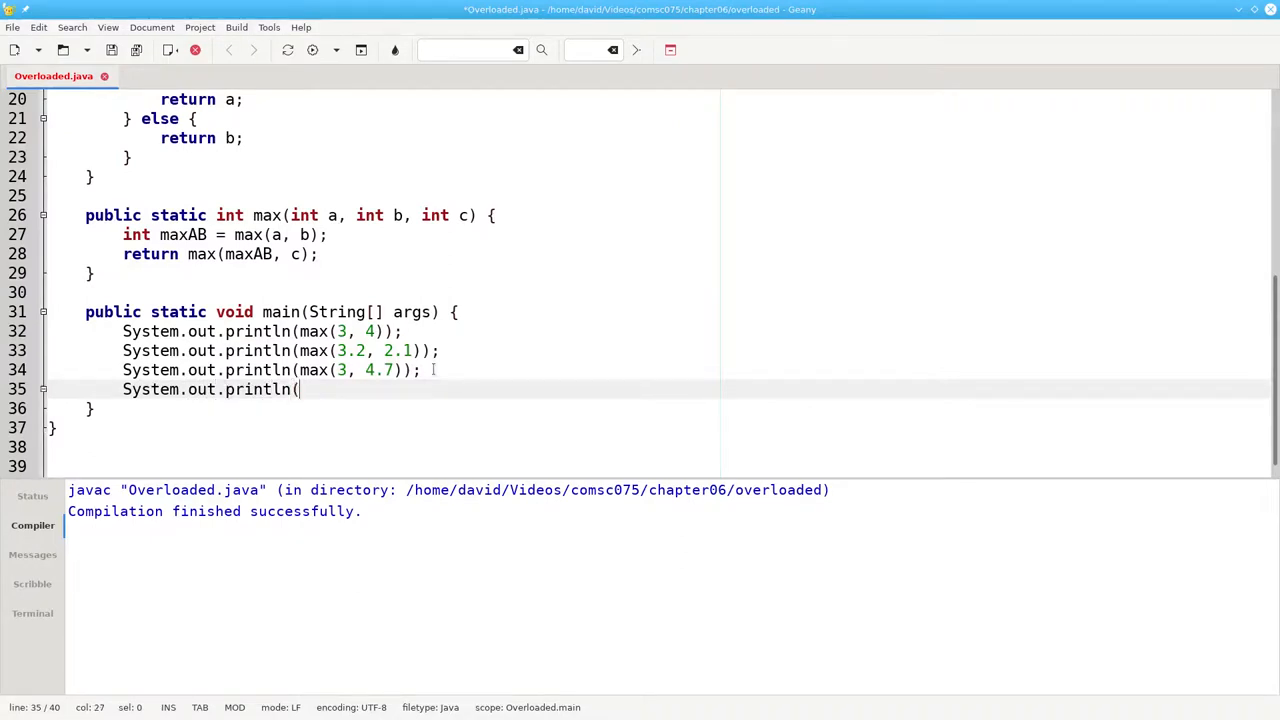
pyautogui.write('max(')
pyautogui.write('7, 10')
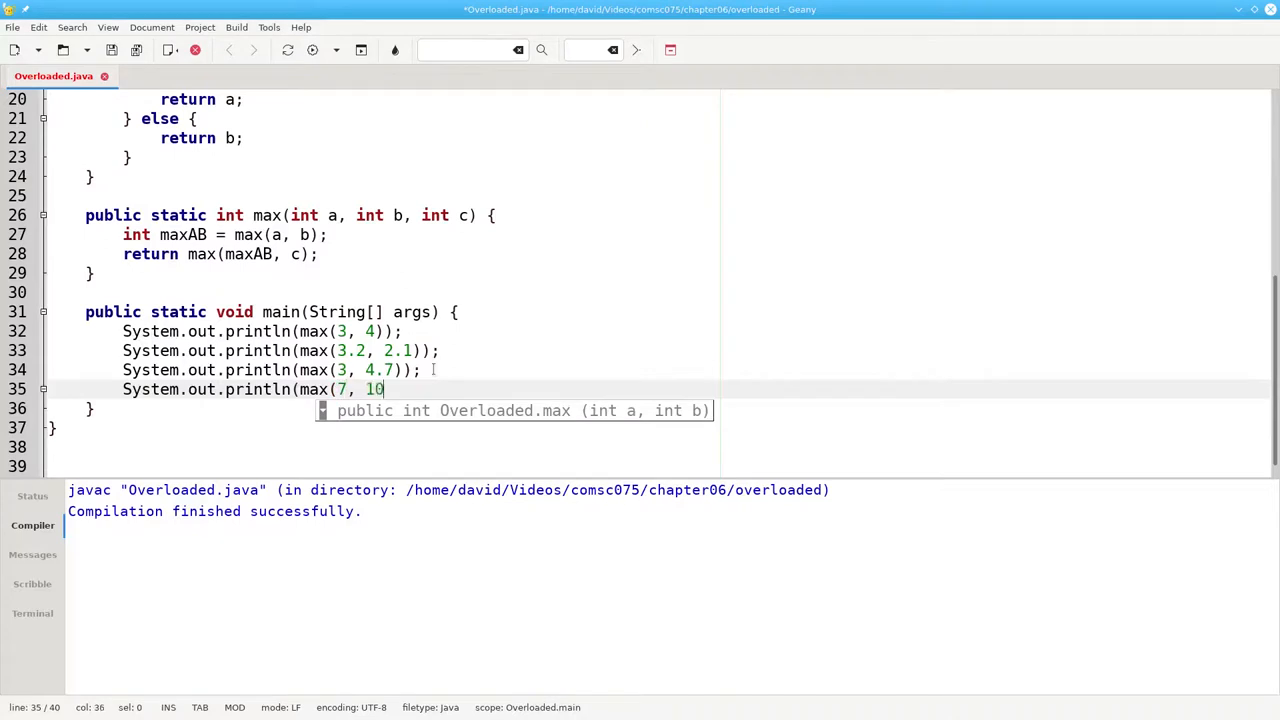
pyautogui.write(', 3))')
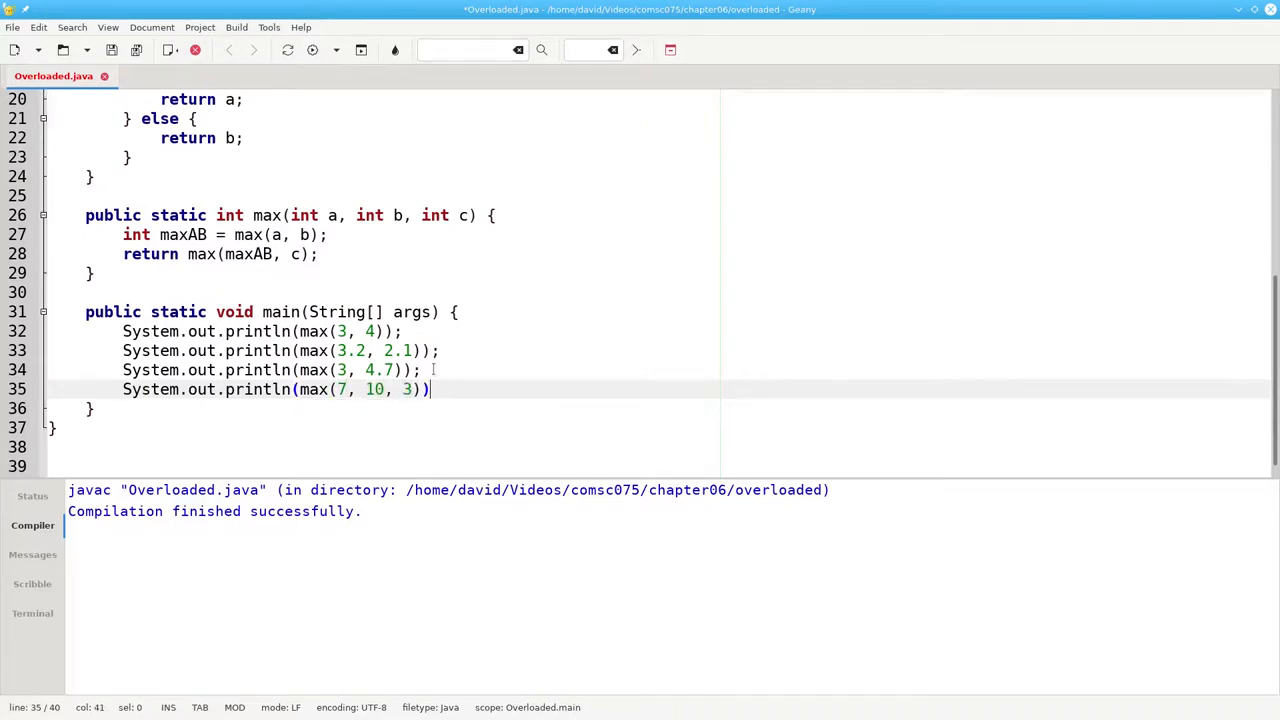
pyautogui.write(';')
# Save and compile Overloaded.java via Build > Compile
pyautogui.click(236, 27)
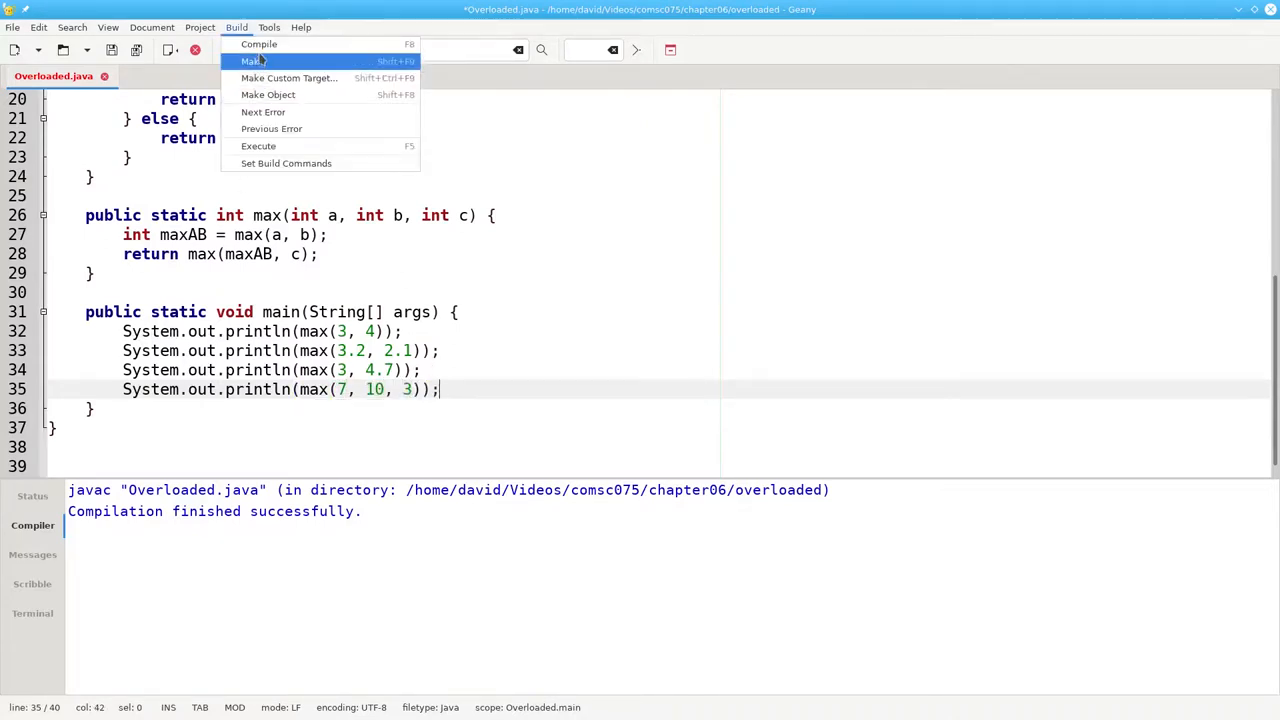
pyautogui.click(259, 45)
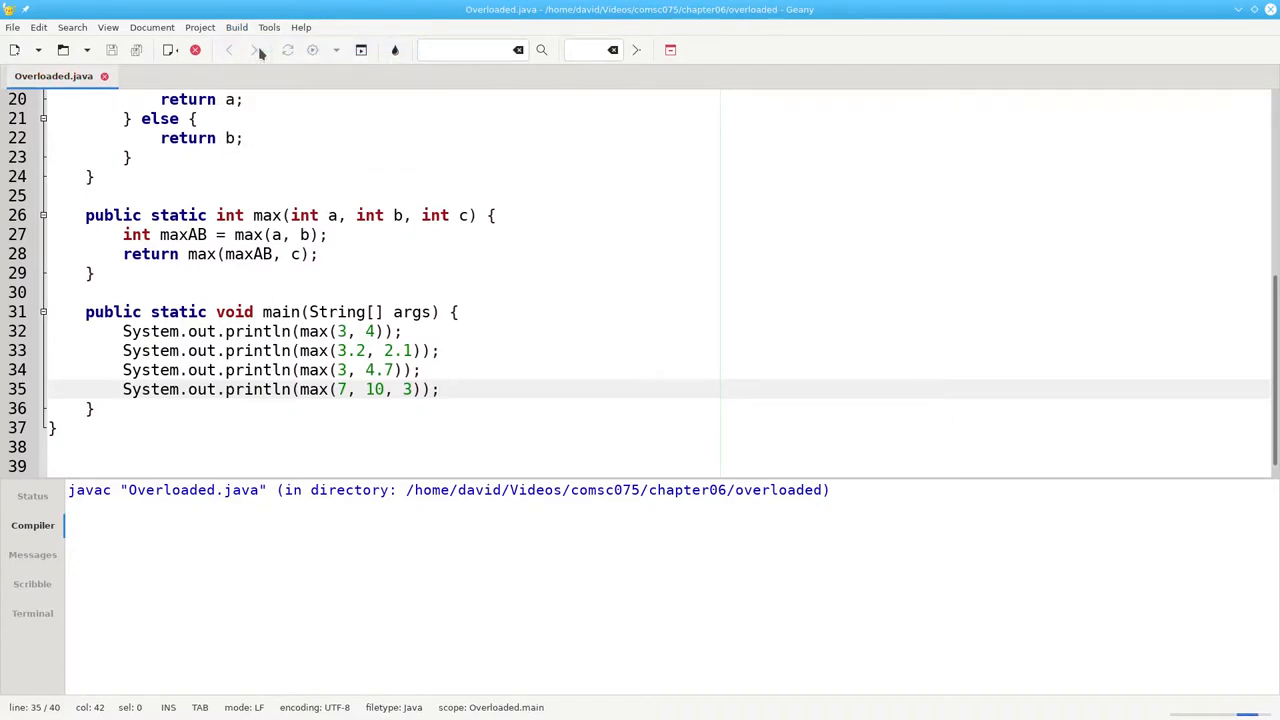